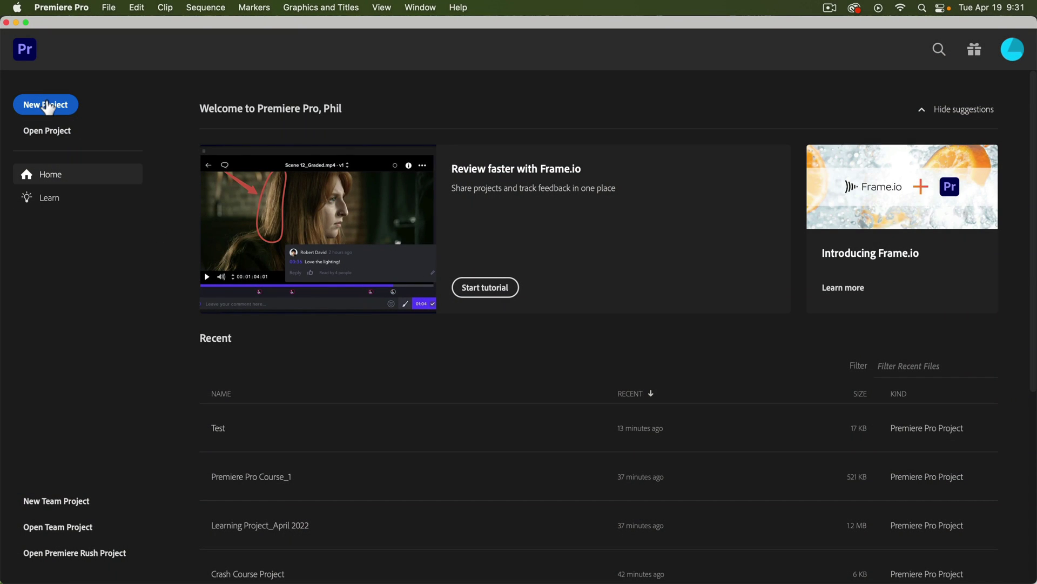
# Start a new project, keeping the name Untitled and Desktop as its save location
pyautogui.click(47, 102)
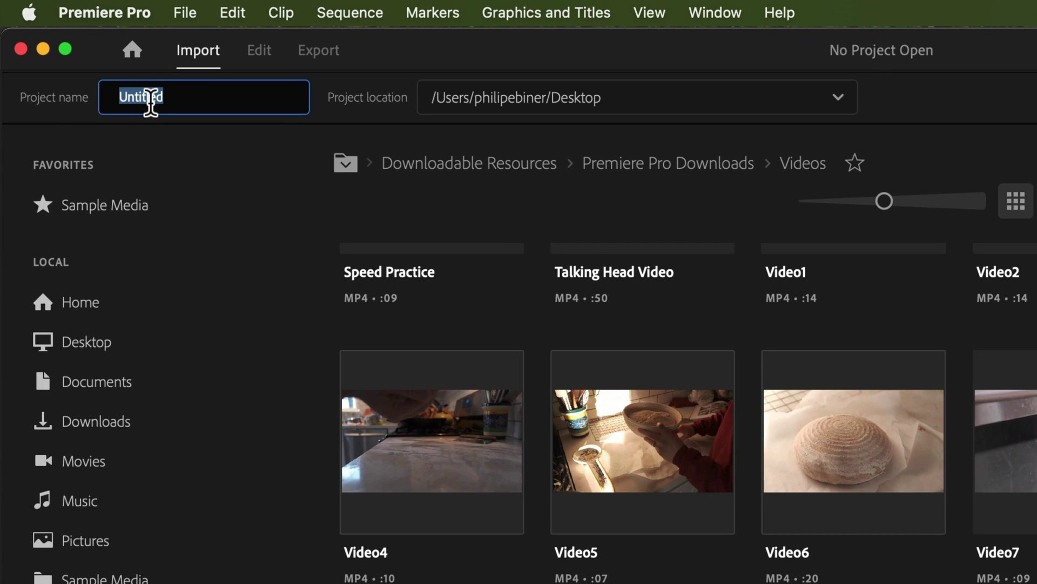
pyautogui.click(161, 101)
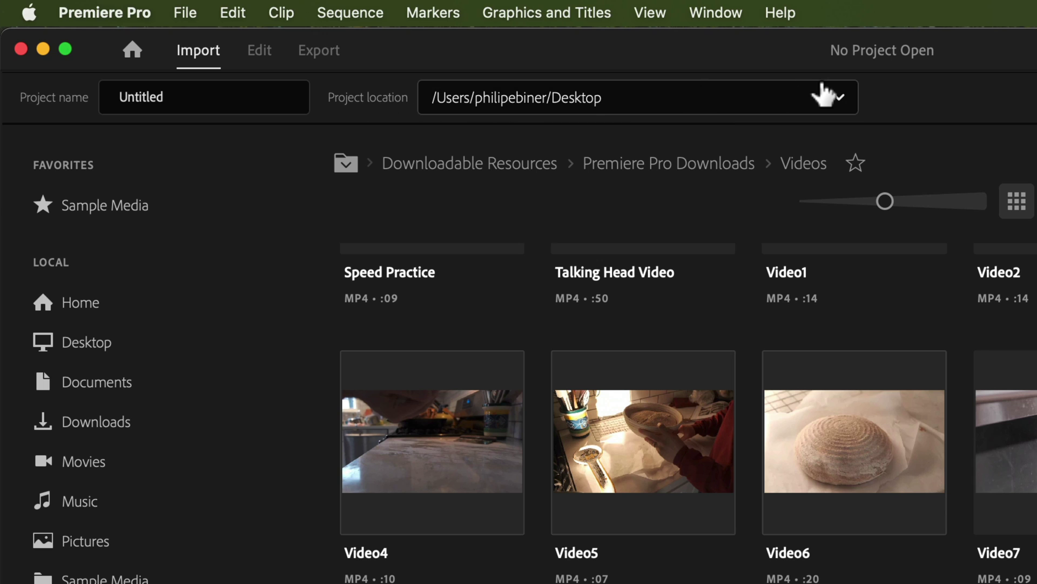
pyautogui.click(835, 101)
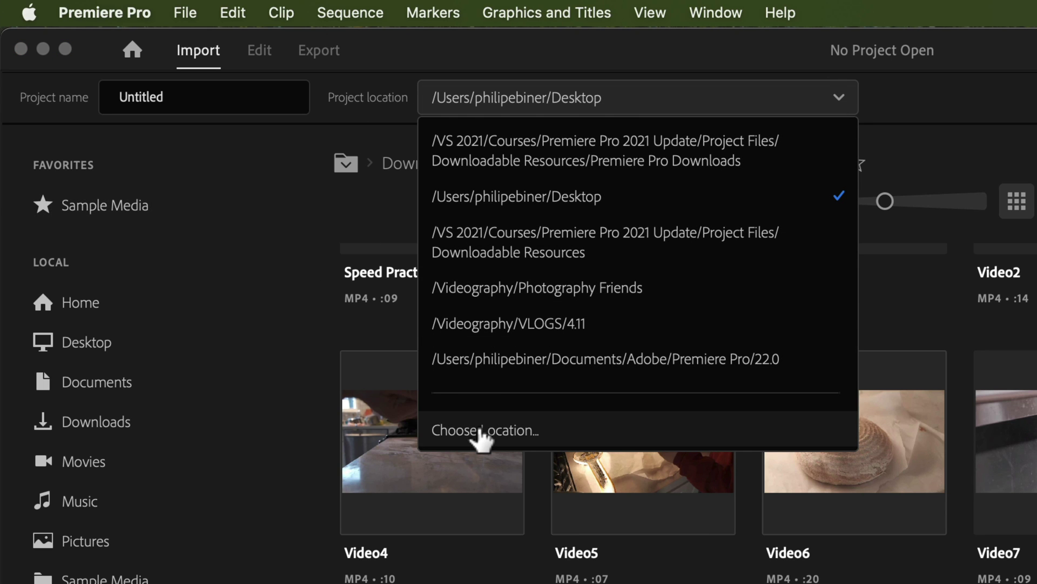
pyautogui.click(301, 121)
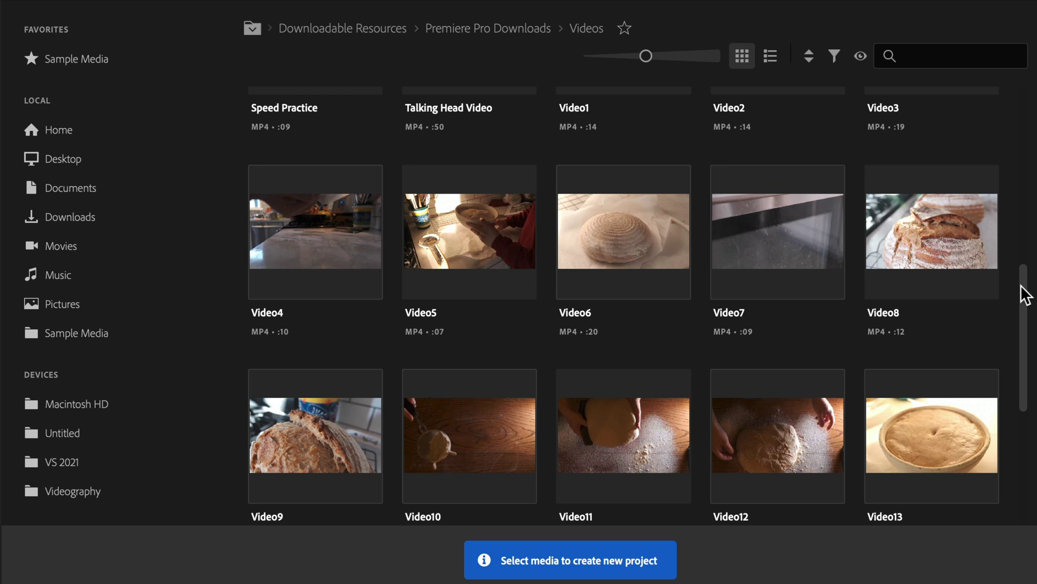
# Go up from the Videos folder to the Premiere Pro Downloads folder in the media browser
pyautogui.moveTo(1025, 295); pyautogui.dragTo(1020, 83)
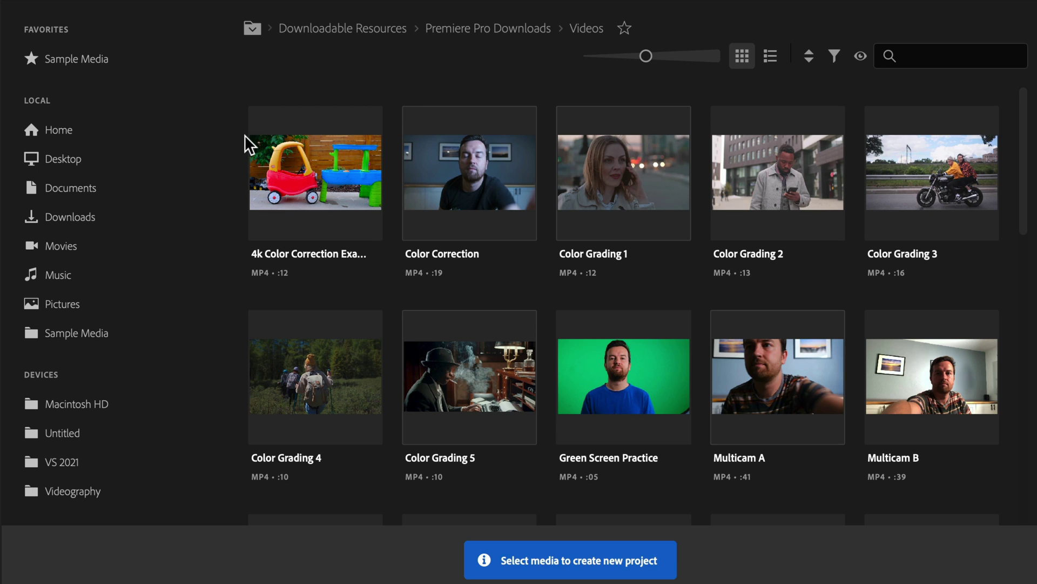
pyautogui.moveTo(289, 117)
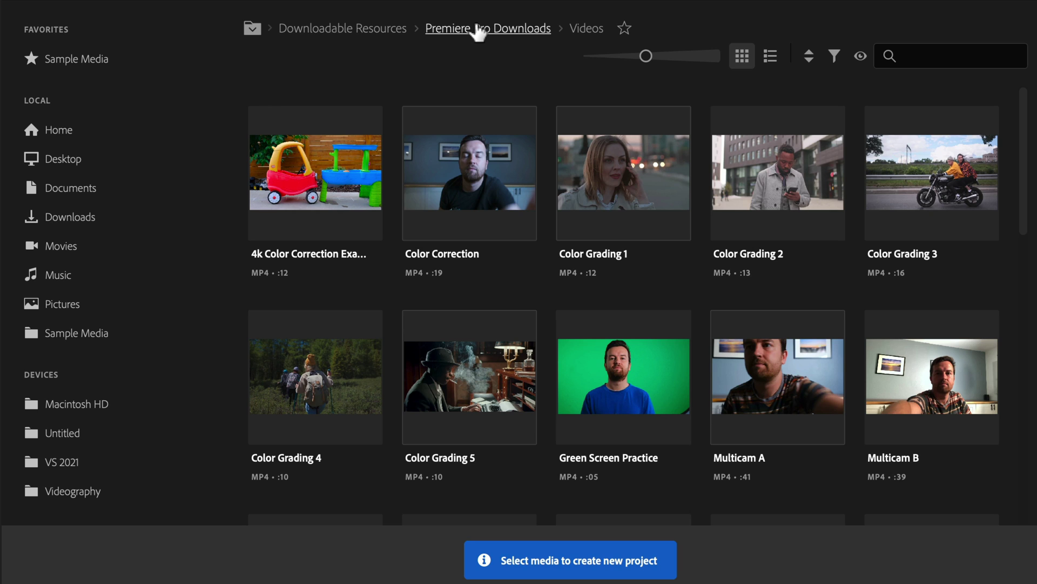
pyautogui.click(486, 32)
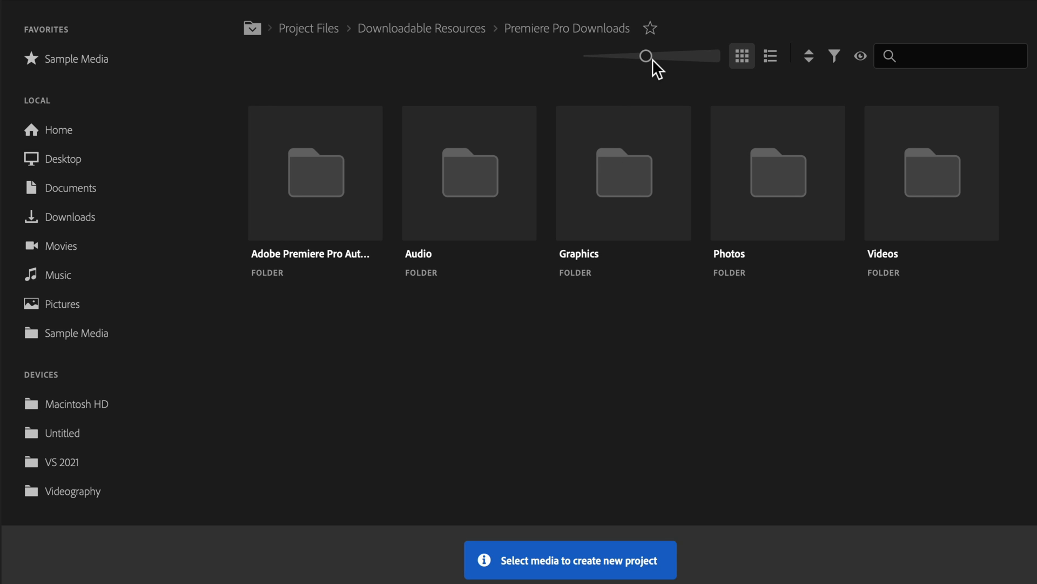
# Try the thumbnail size slider, List and Grid views, and the sort and filter menus
pyautogui.moveTo(647, 56)
pyautogui.mouseDown()
pyautogui.moveTo(657, 58)
pyautogui.moveTo(644, 60)
pyautogui.mouseUp()
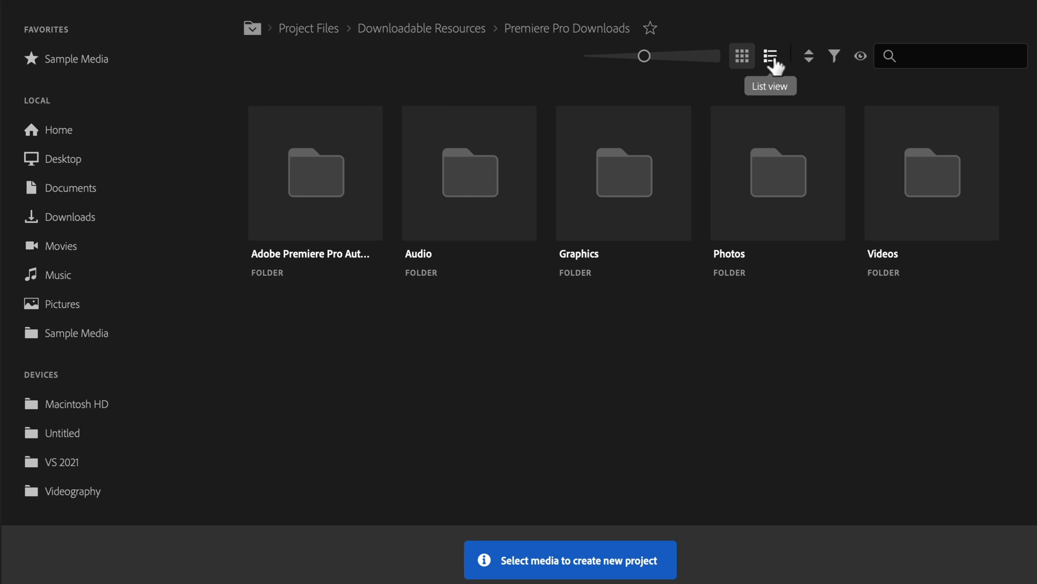
pyautogui.click(772, 58)
pyautogui.click(748, 61)
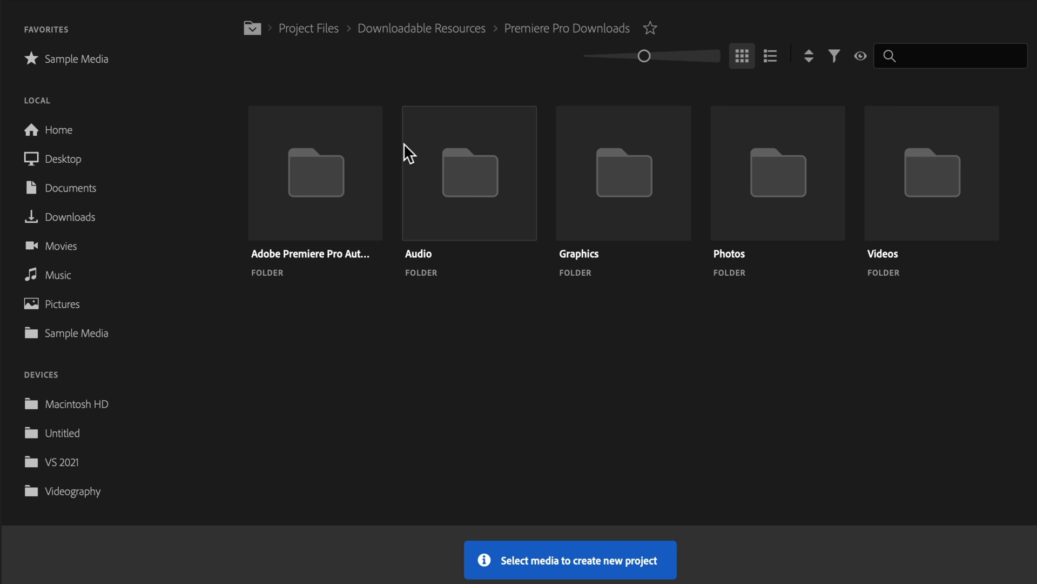
pyautogui.click(809, 58)
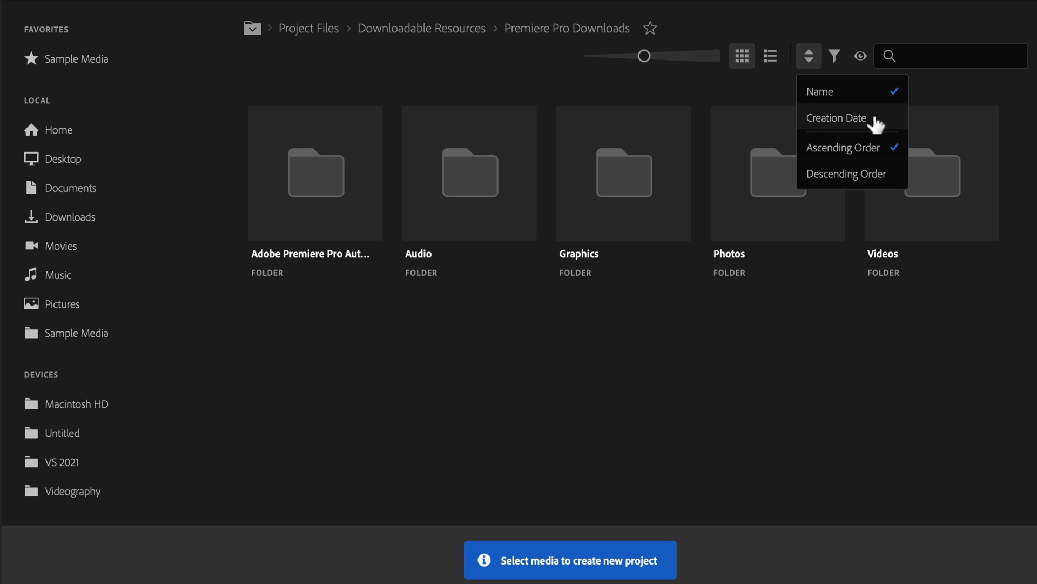
pyautogui.click(835, 56)
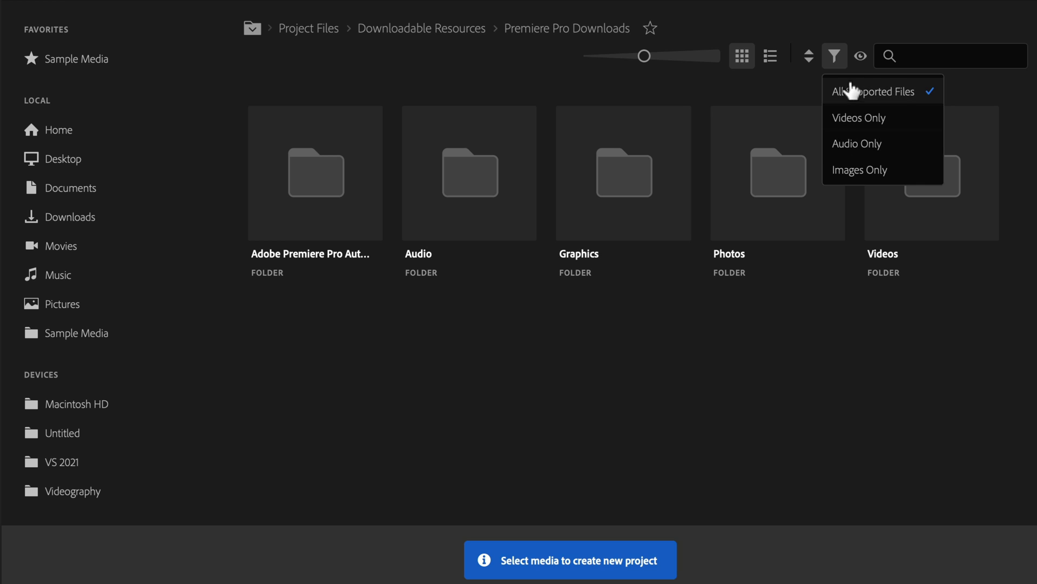
pyautogui.click(948, 59)
# Try the media search field, then mark the Audio folder for import
pyautogui.click(932, 52)
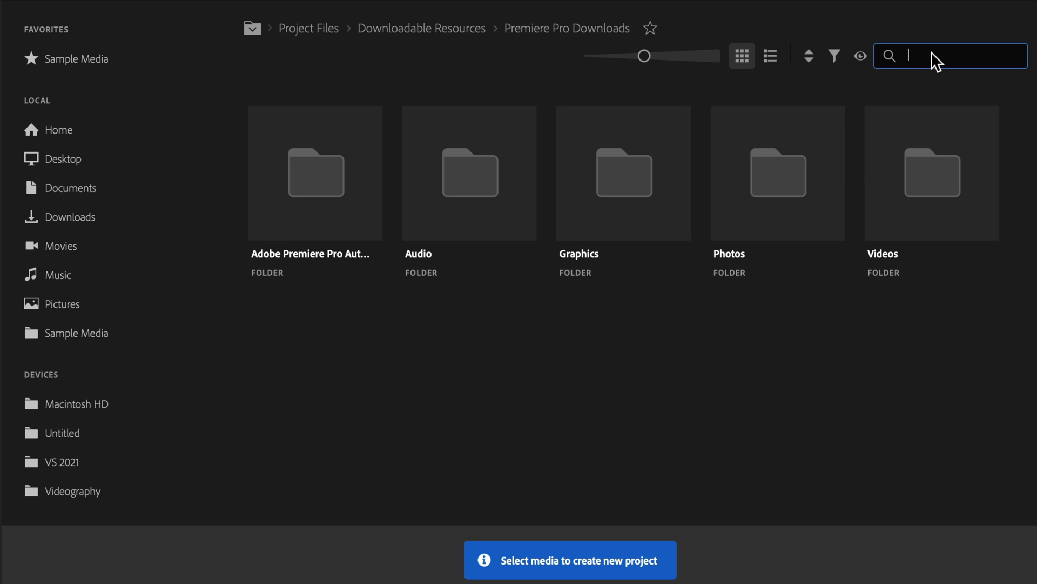
pyautogui.click(582, 424)
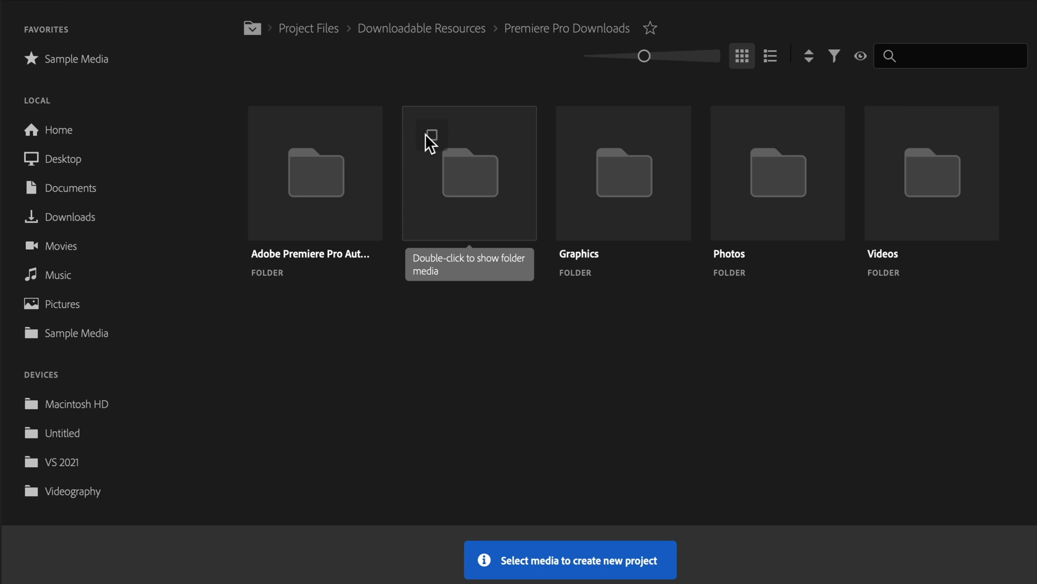
pyautogui.click(432, 135)
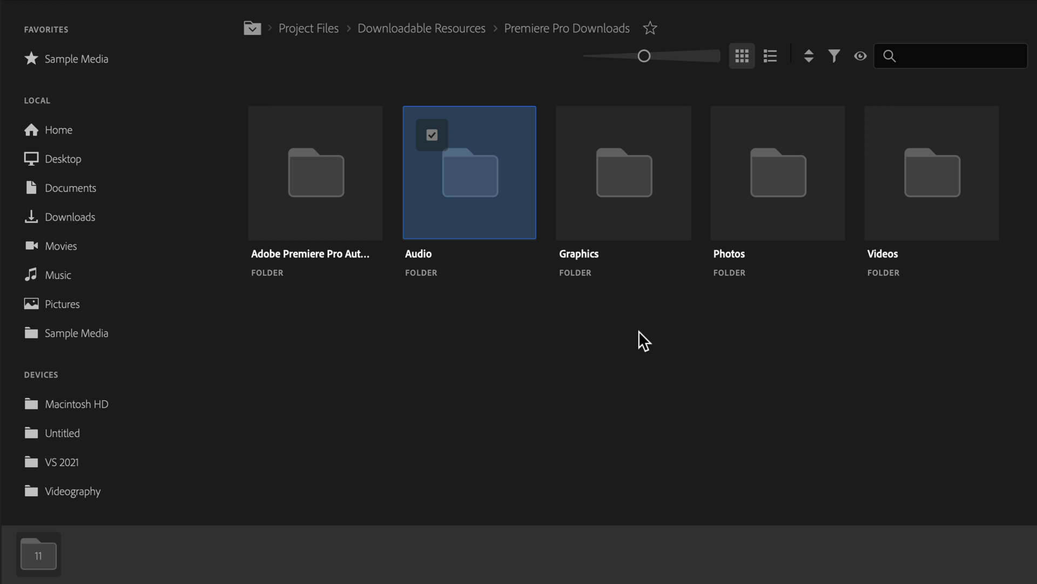
# Add the Graphics and Photos folders to the import selection and open the Videos folder
pyautogui.moveTo(666, 268); pyautogui.dragTo(745, 168)
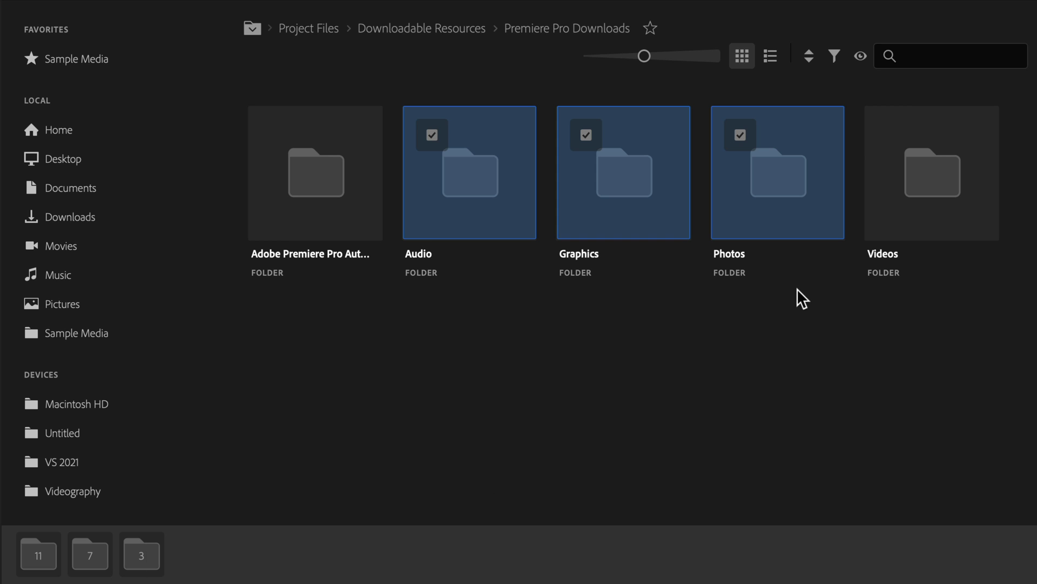
pyautogui.doubleClick(929, 185)
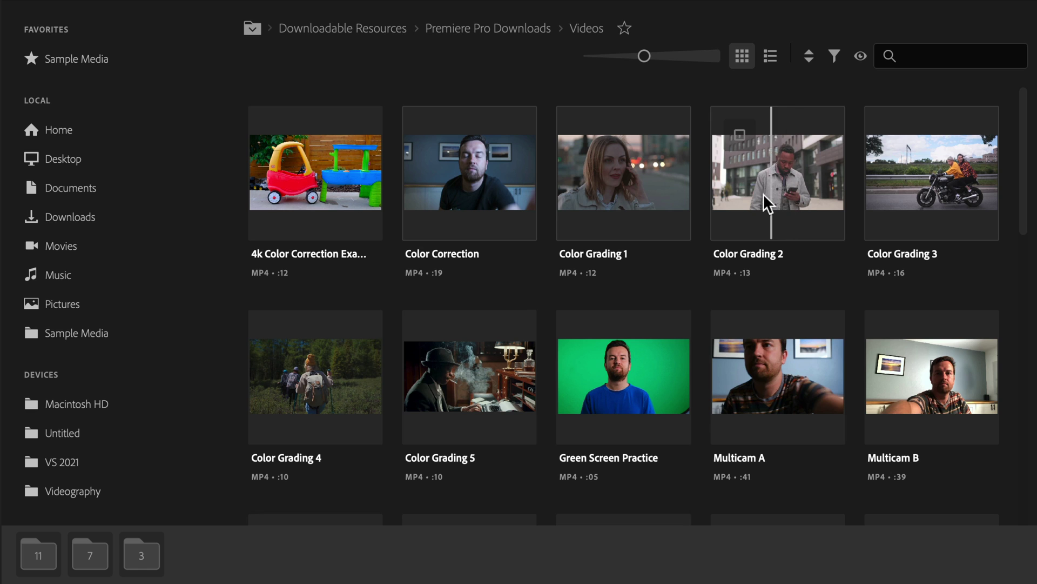
# Mark Color Grading 1–3, Green Screen Practice and Multicam A and B for import, showing Copy media options
pyautogui.click(588, 135)
pyautogui.click(739, 135)
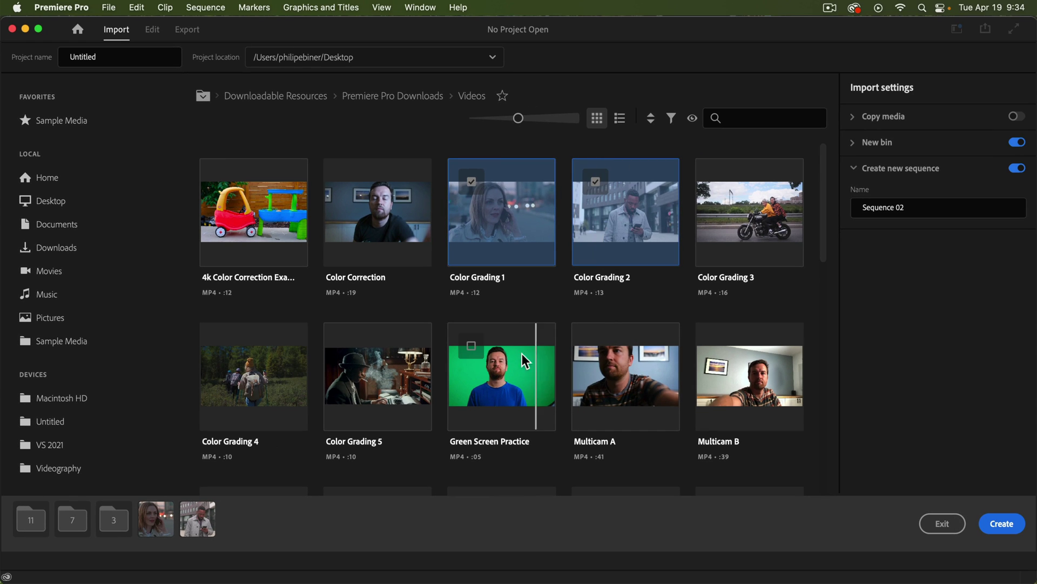
pyautogui.click(511, 365)
pyautogui.moveTo(712, 306); pyautogui.dragTo(600, 432)
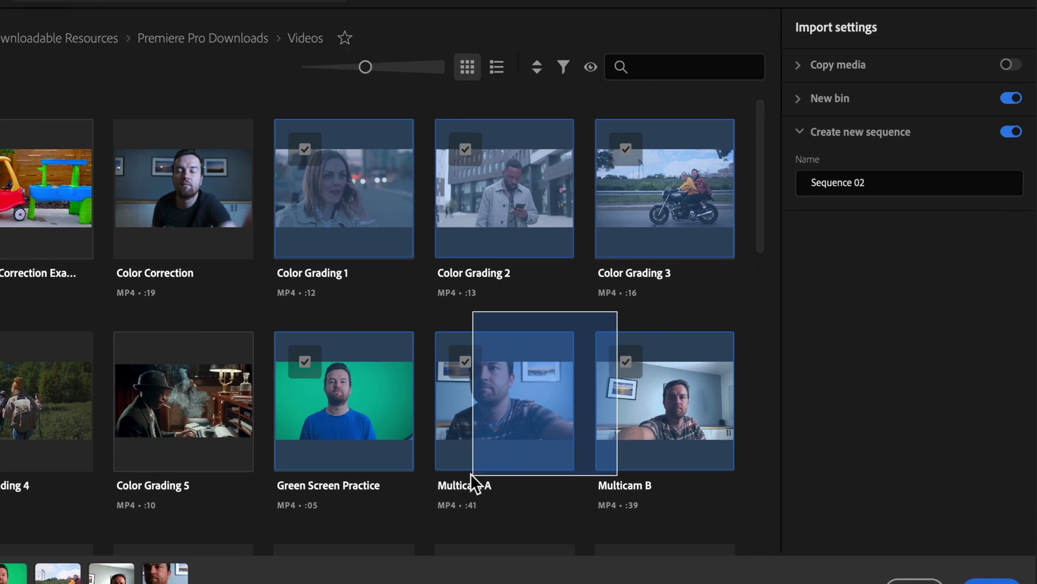
pyautogui.moveTo(471, 473); pyautogui.dragTo(473, 474)
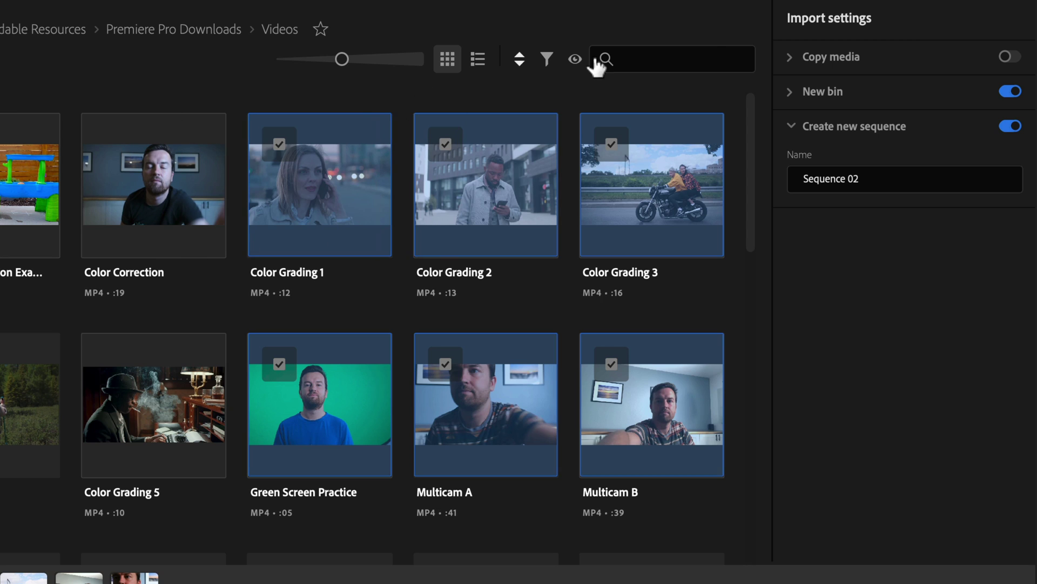
pyautogui.click(790, 56)
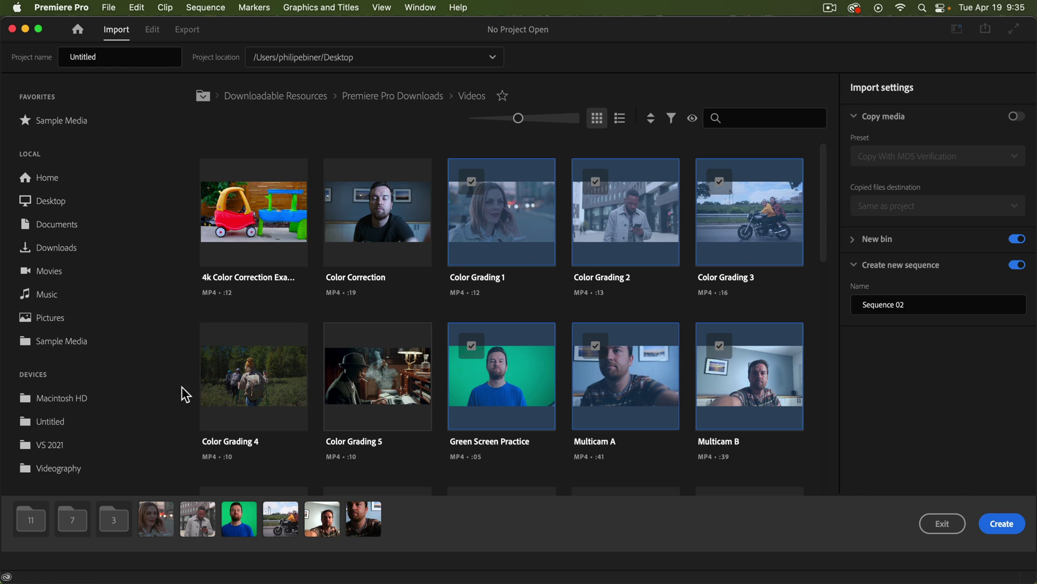
# Browse the Untitled drive into its DCIM > 130_FUJI camera folder
pyautogui.click(79, 424)
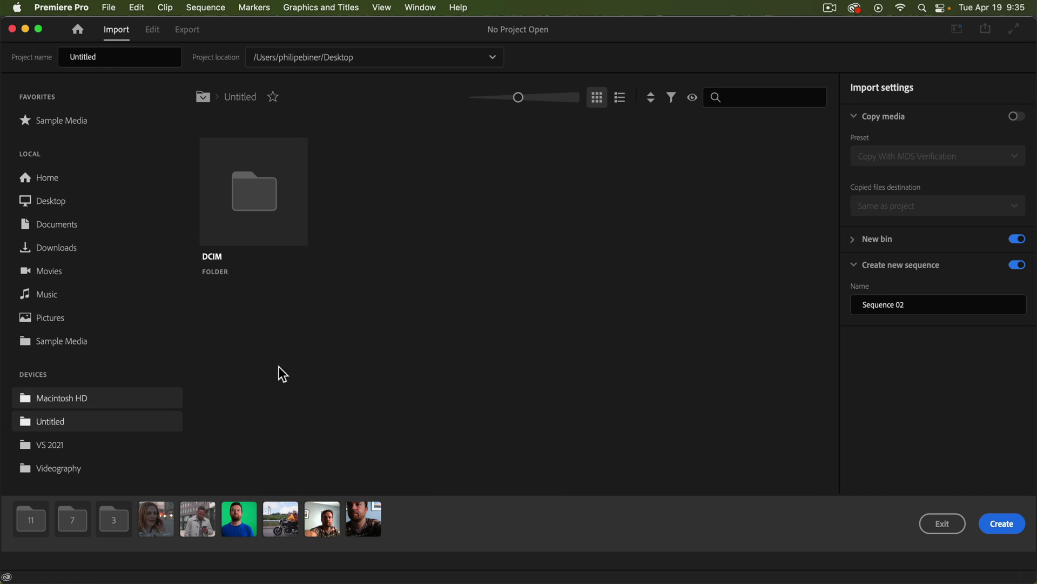
pyautogui.doubleClick(246, 188)
pyautogui.doubleClick(238, 196)
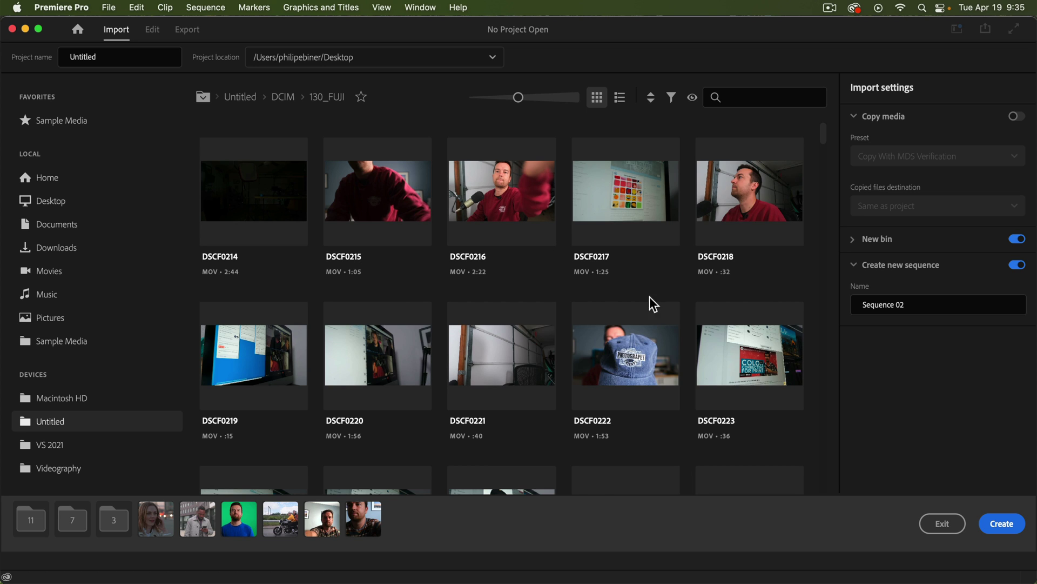
# Mark DSCF0216 and DSCF0217 for import, then unmark both again
pyautogui.click(472, 162)
pyautogui.click(597, 161)
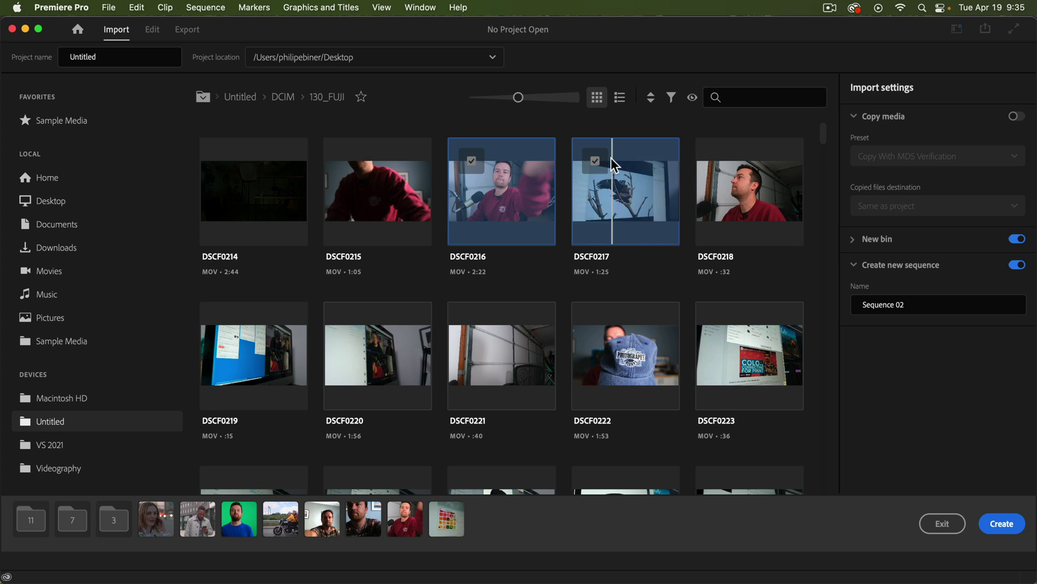
pyautogui.click(592, 160)
pyautogui.click(479, 161)
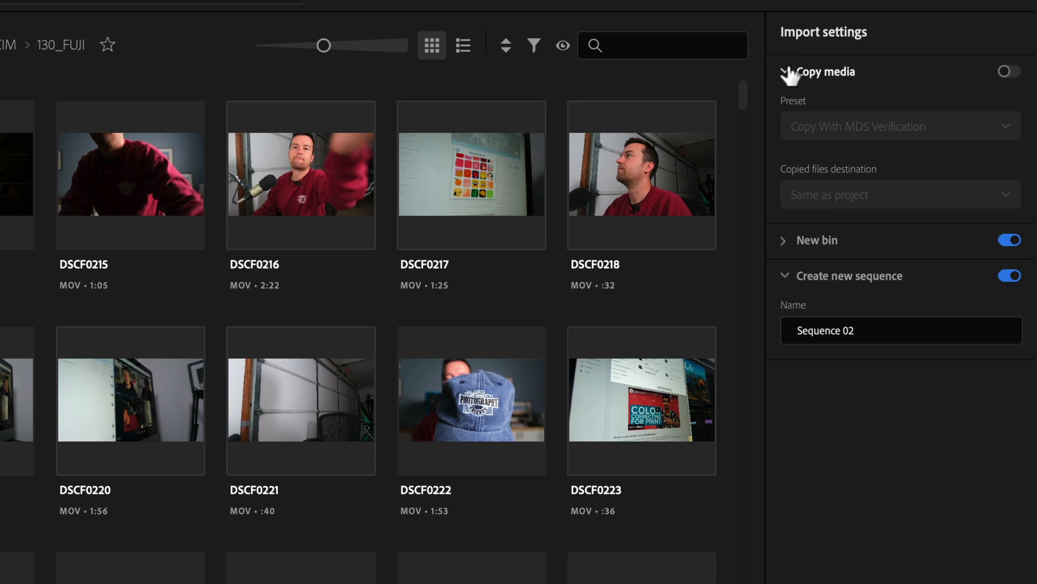
# Turn off New bin in Import settings, leaving Create new sequence named Sequence 02 on
pyautogui.click(856, 118)
pyautogui.click(782, 110)
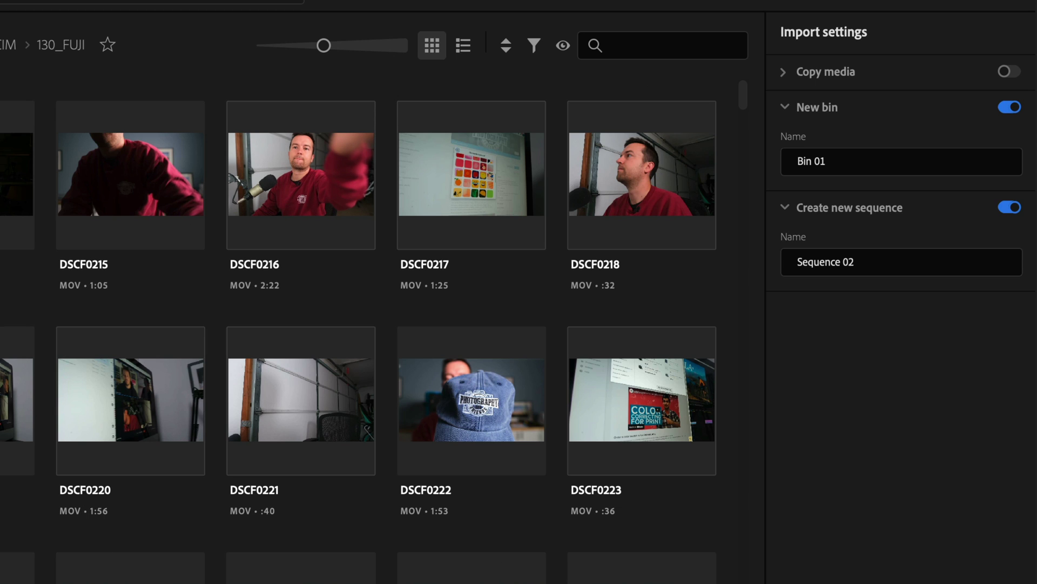
pyautogui.click(1013, 108)
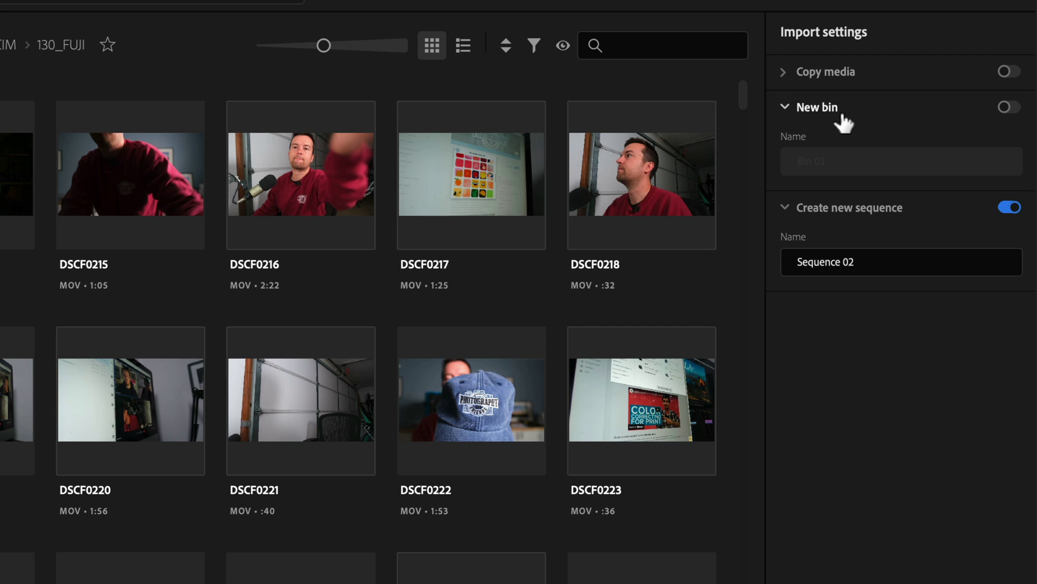
pyautogui.click(787, 108)
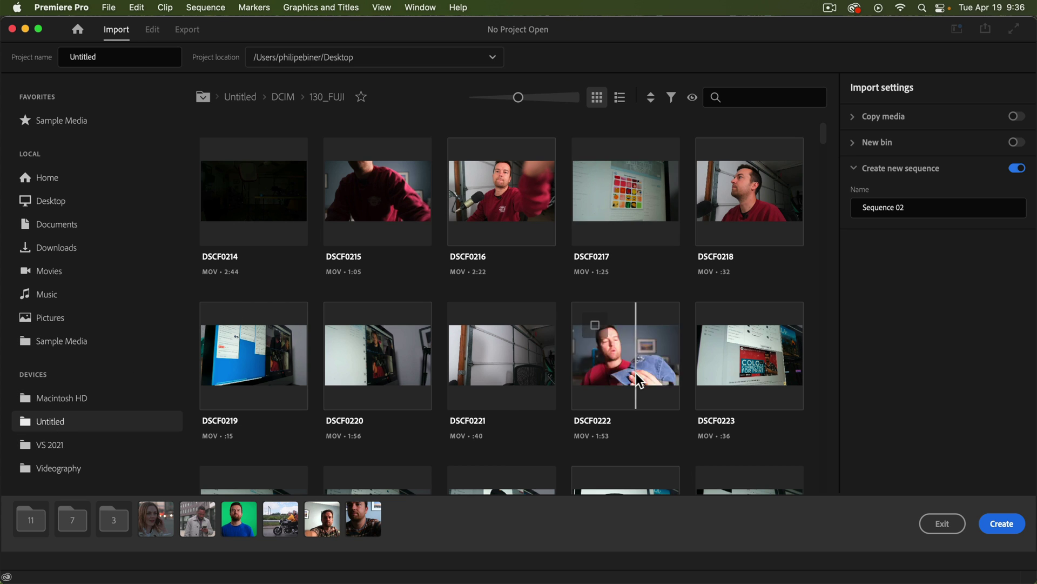
# Scroll the 130_FUJI clips and mark DSCF0261, DSCF0273 and DSCF0263 for import
pyautogui.scroll(-3, 670, 332)
pyautogui.scroll(-2, 681, 334)
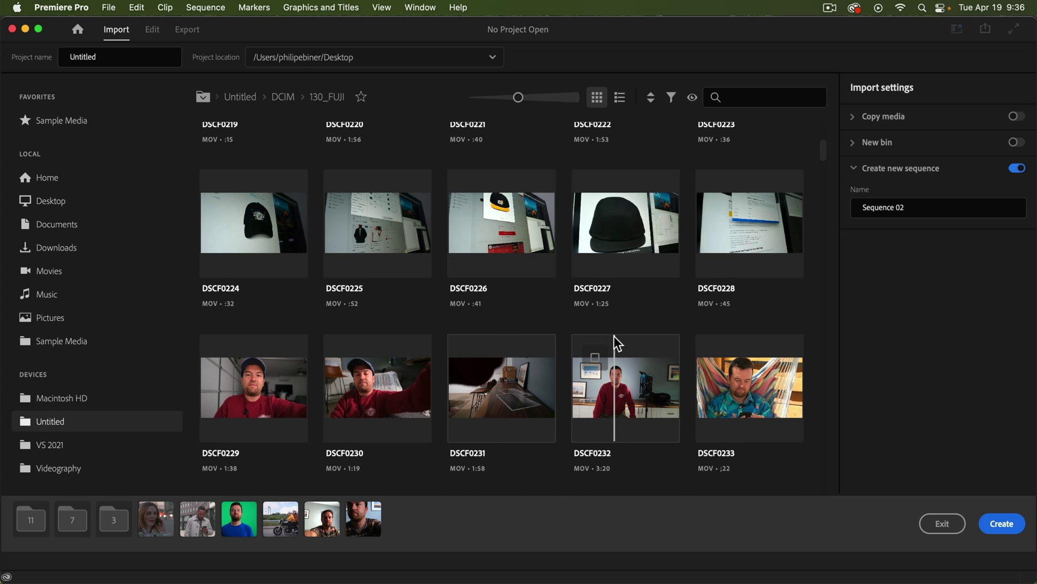
pyautogui.scroll(-2, 613, 335)
pyautogui.scroll(-3, 614, 335)
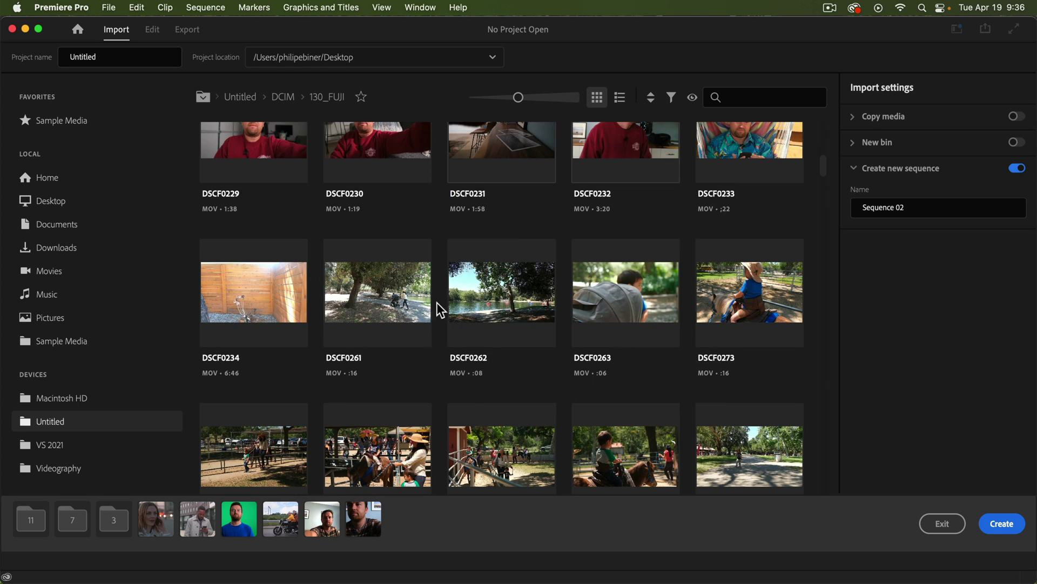
pyautogui.click(407, 303)
pyautogui.click(695, 308)
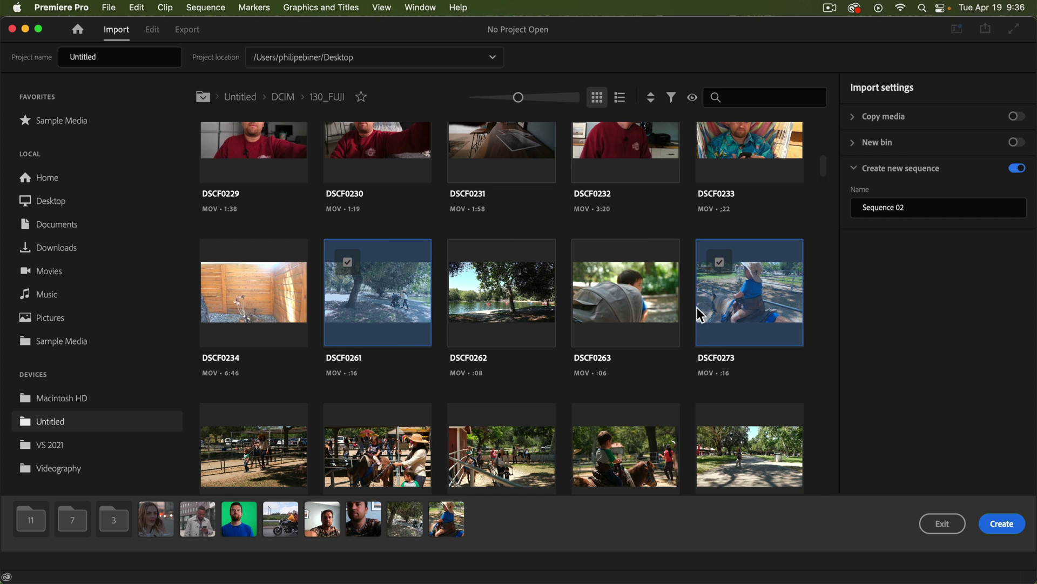
pyautogui.click(625, 317)
# Also mark DSCF0287, DSCF0303 and DSCF0305 for import
pyautogui.scroll(-3, 594, 330)
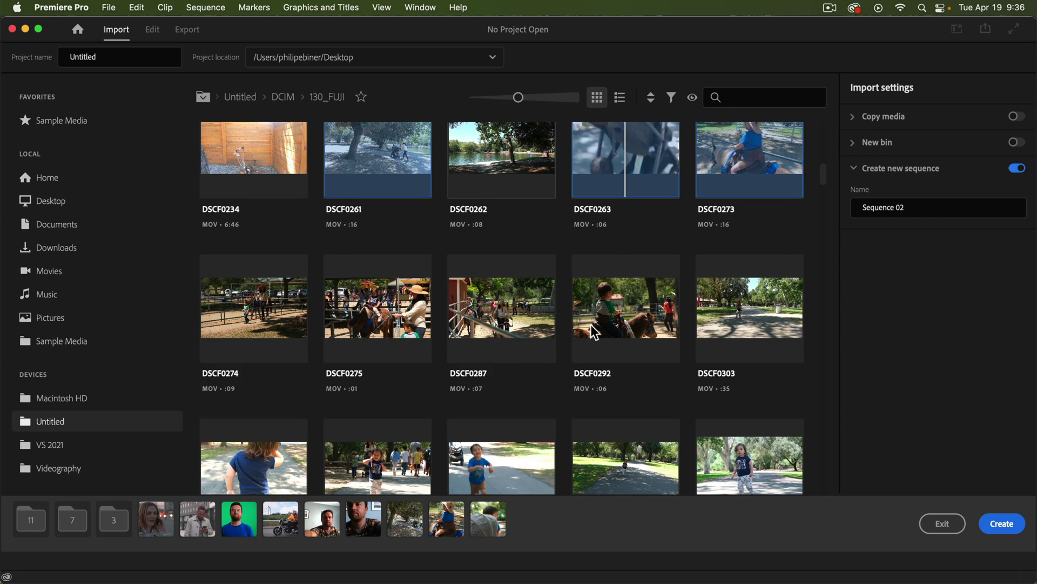
pyautogui.click(506, 292)
pyautogui.click(723, 298)
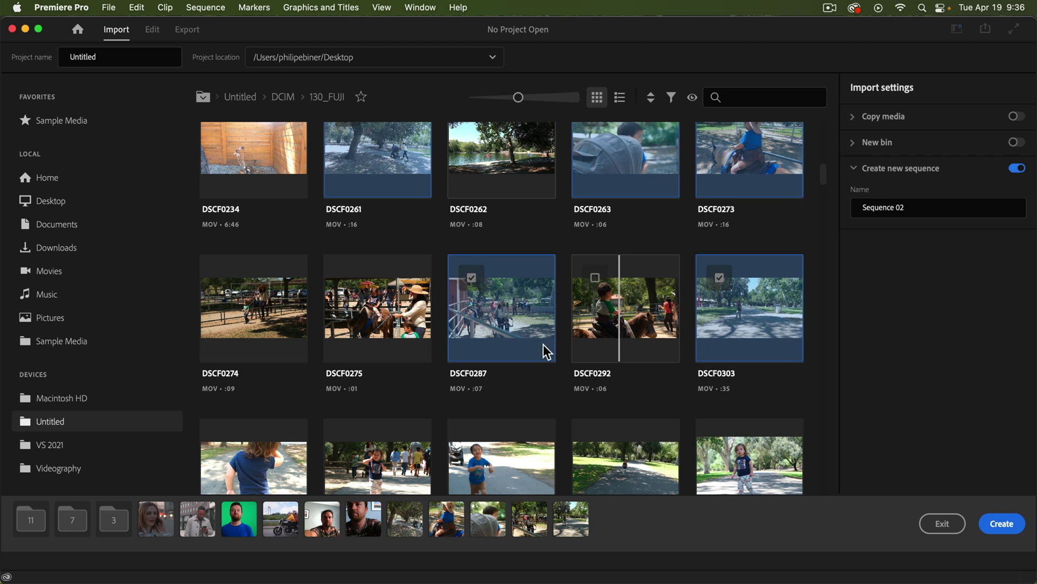
pyautogui.scroll(-2, 517, 316)
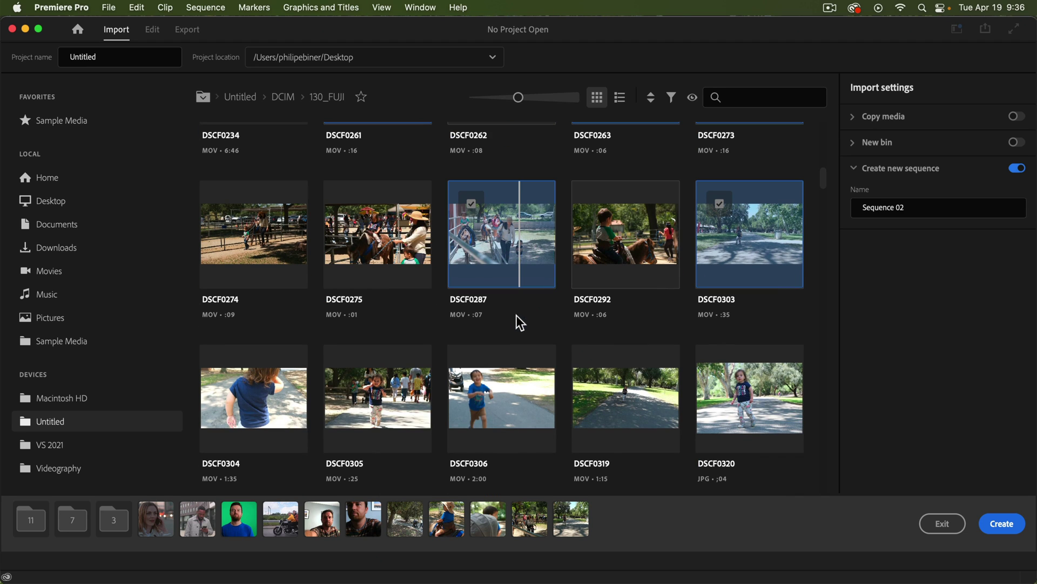
pyautogui.click(355, 389)
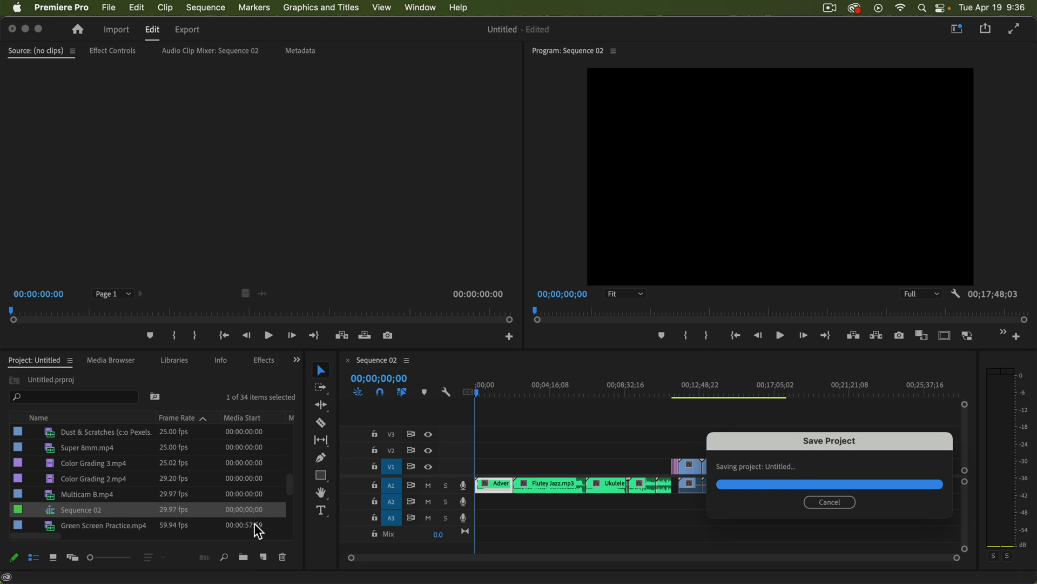
pyautogui.scroll(-8, 149, 448)
pyautogui.scroll(3, 149, 448)
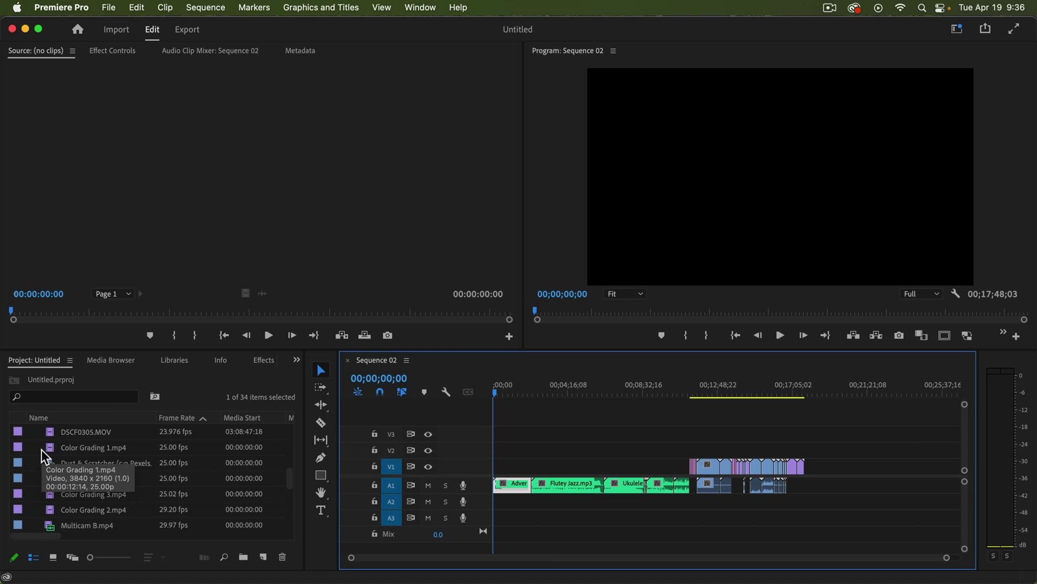
pyautogui.scroll(-2, 41, 449)
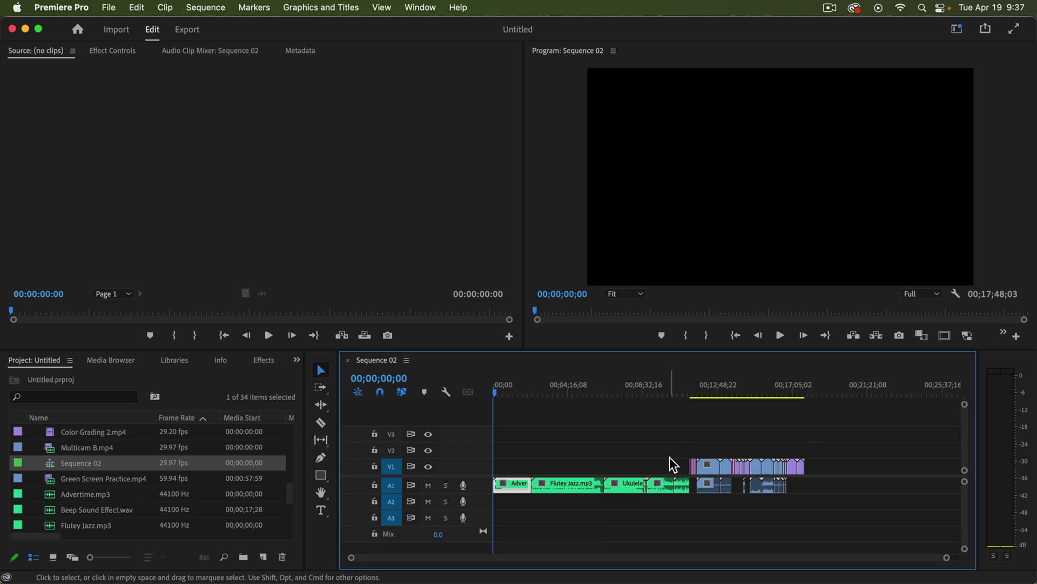
pyautogui.click(124, 31)
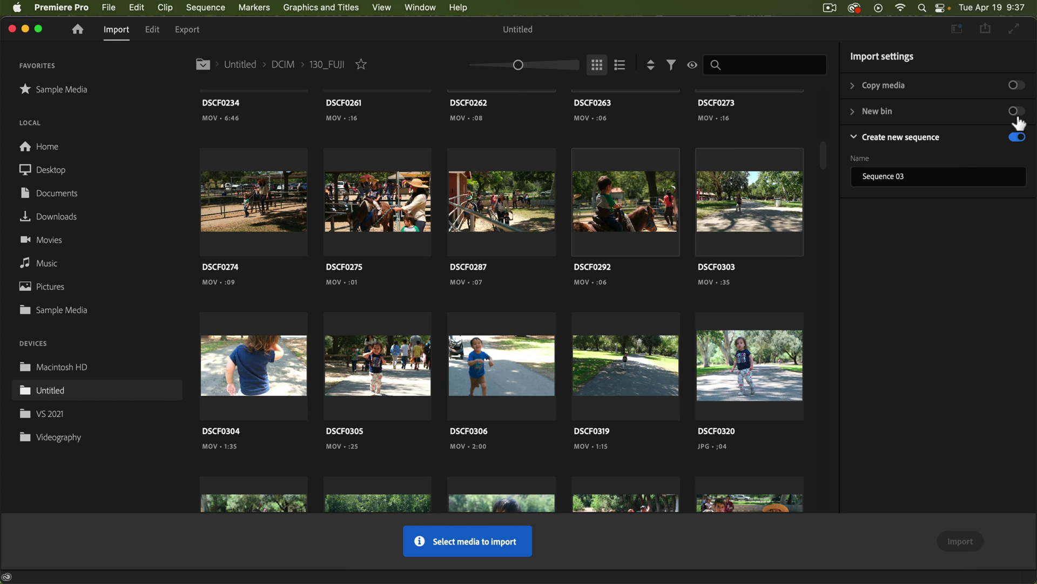
pyautogui.click(1018, 114)
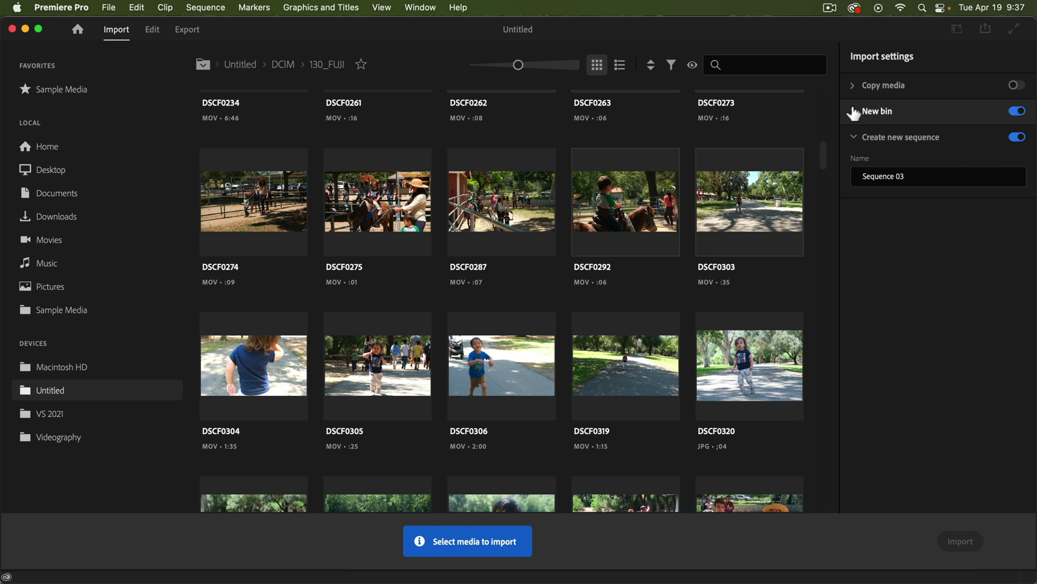
pyautogui.click(855, 114)
pyautogui.click(901, 150)
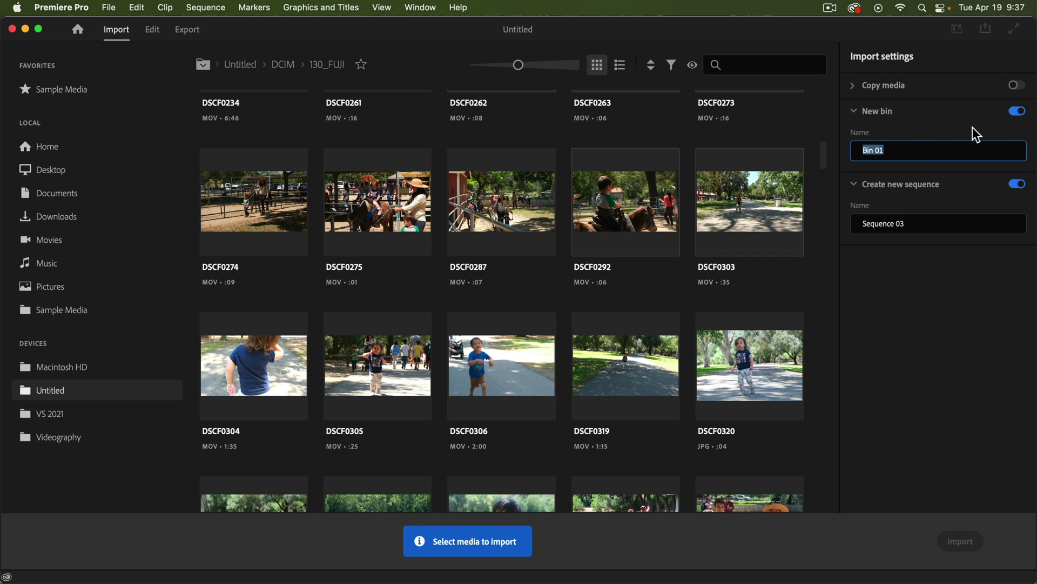
pyautogui.click(853, 115)
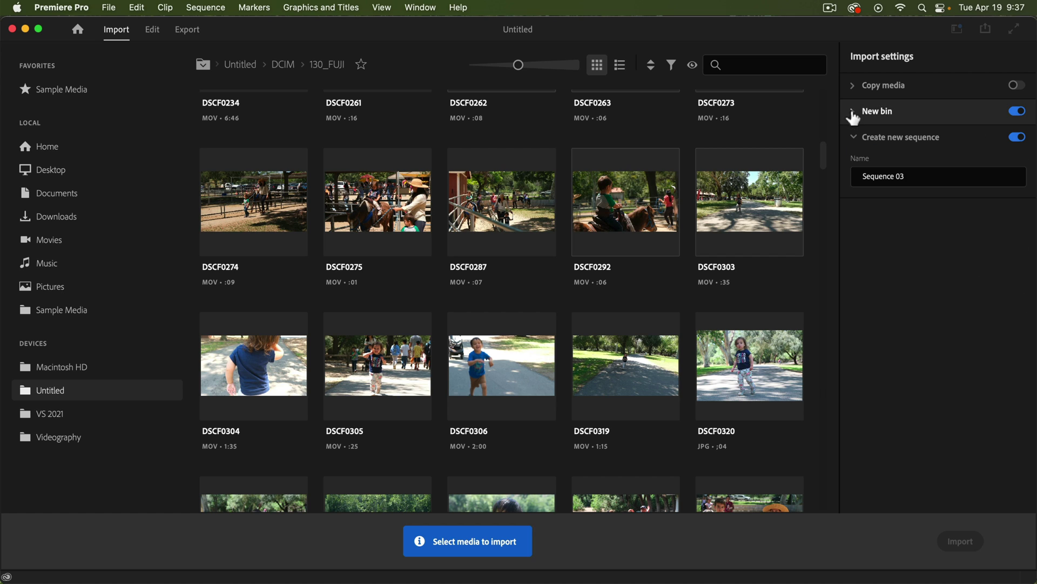
pyautogui.click(149, 34)
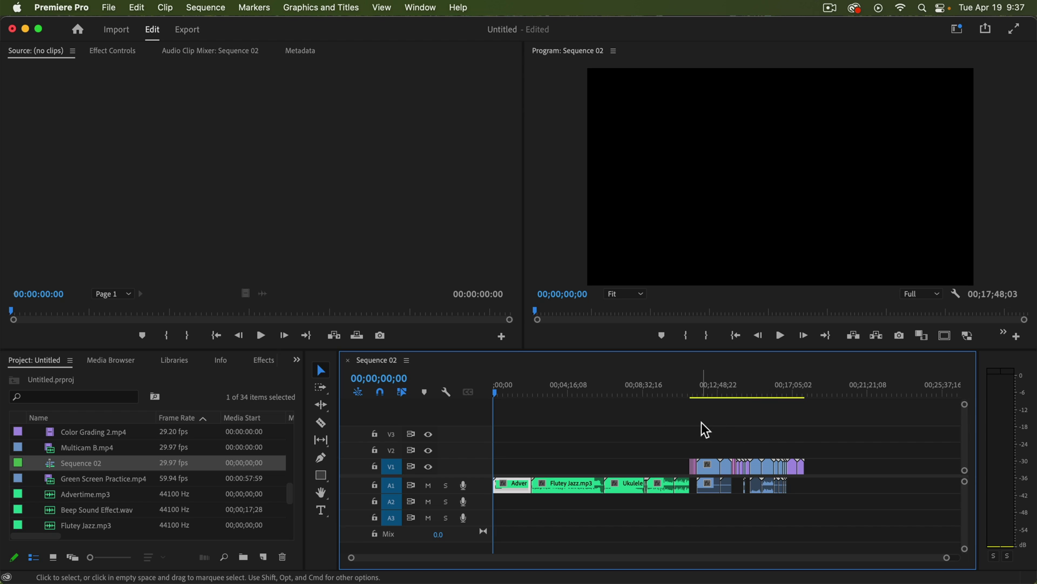
# Zoom into the end of Sequence 02 and scrub through it, then return to the Import browser
pyautogui.click(791, 389)
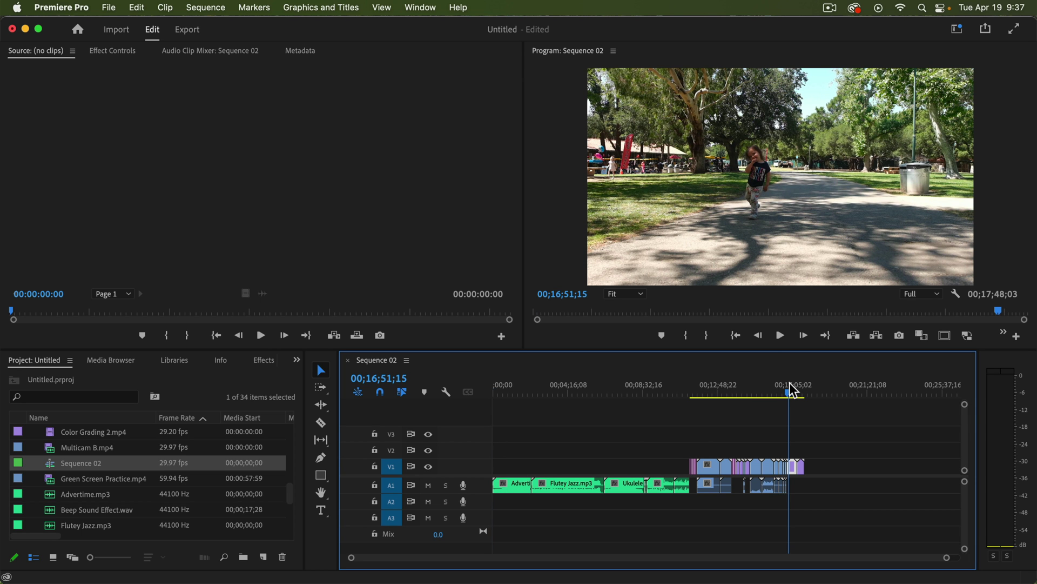
pyautogui.press('=')
pyautogui.moveTo(783, 387); pyautogui.dragTo(755, 399)
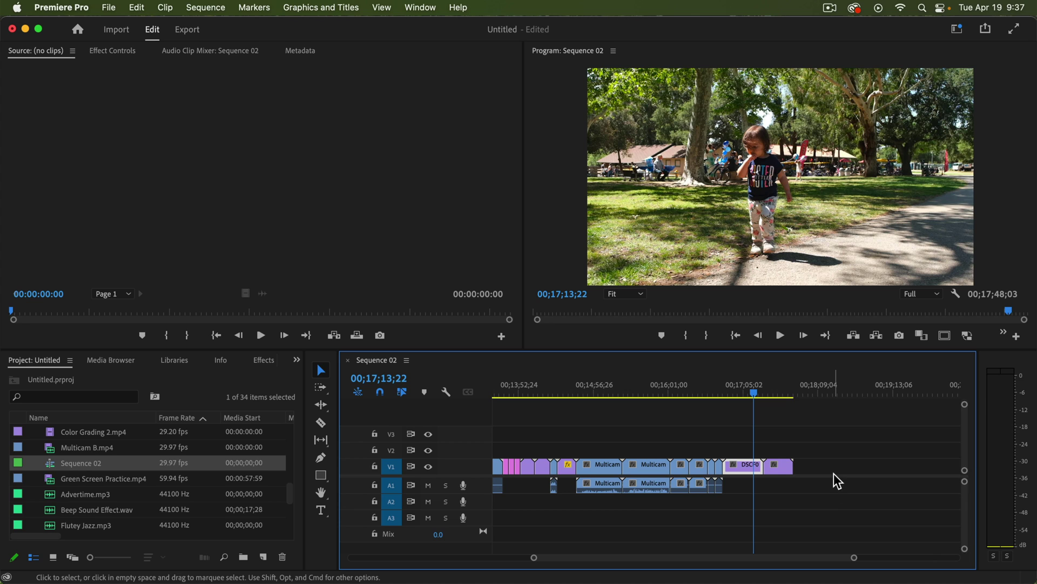
pyautogui.click(116, 31)
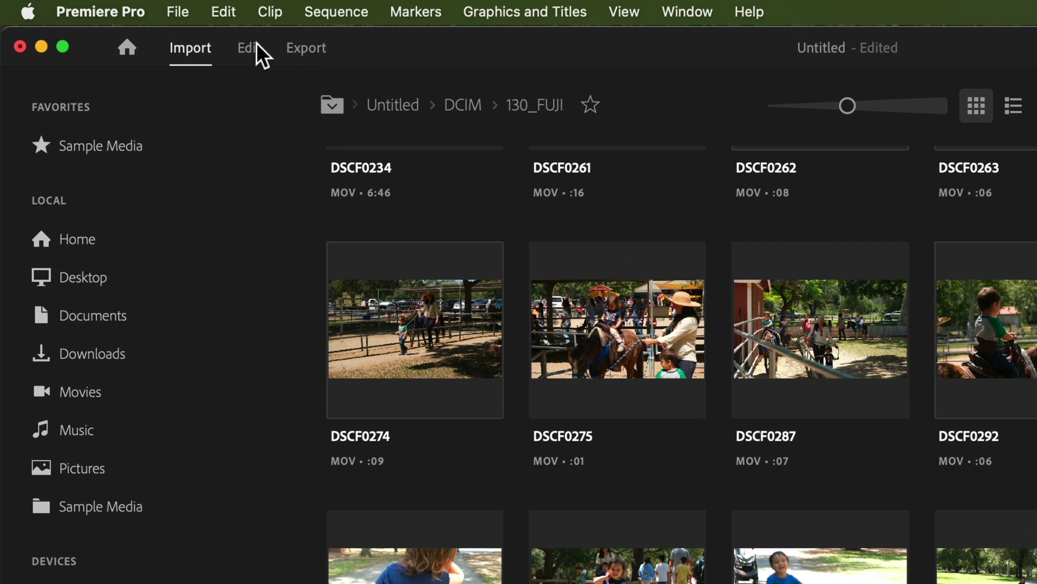
# Back in the Edit workspace, widen the workspace bar and open the Edit Workspaces dialog
pyautogui.click(257, 45)
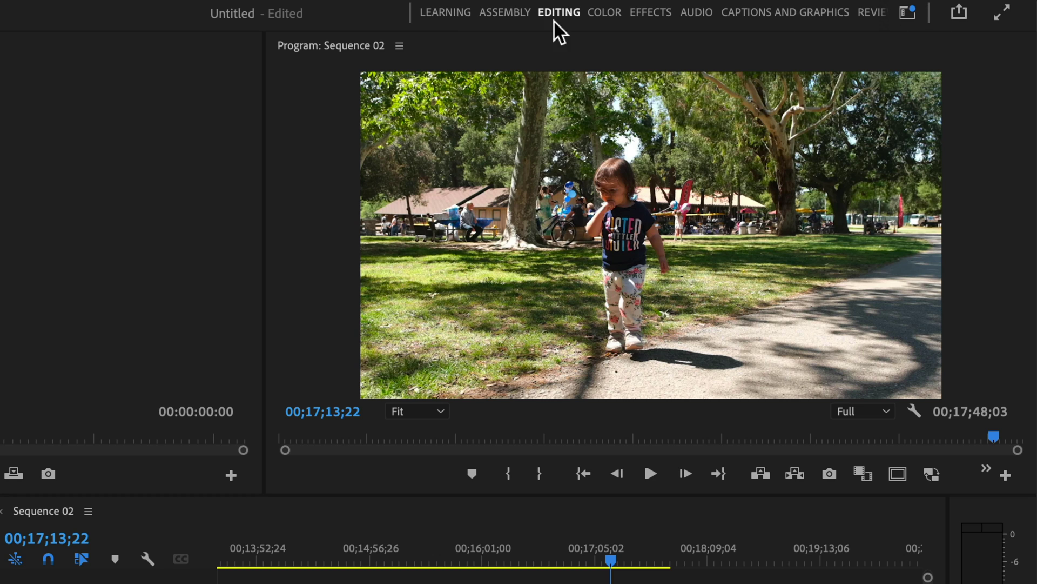
pyautogui.moveTo(413, 13)
pyautogui.mouseDown()
pyautogui.moveTo(183, 16)
pyautogui.moveTo(556, 27)
pyautogui.moveTo(423, 21)
pyautogui.mouseUp()
pyautogui.click(919, 9)
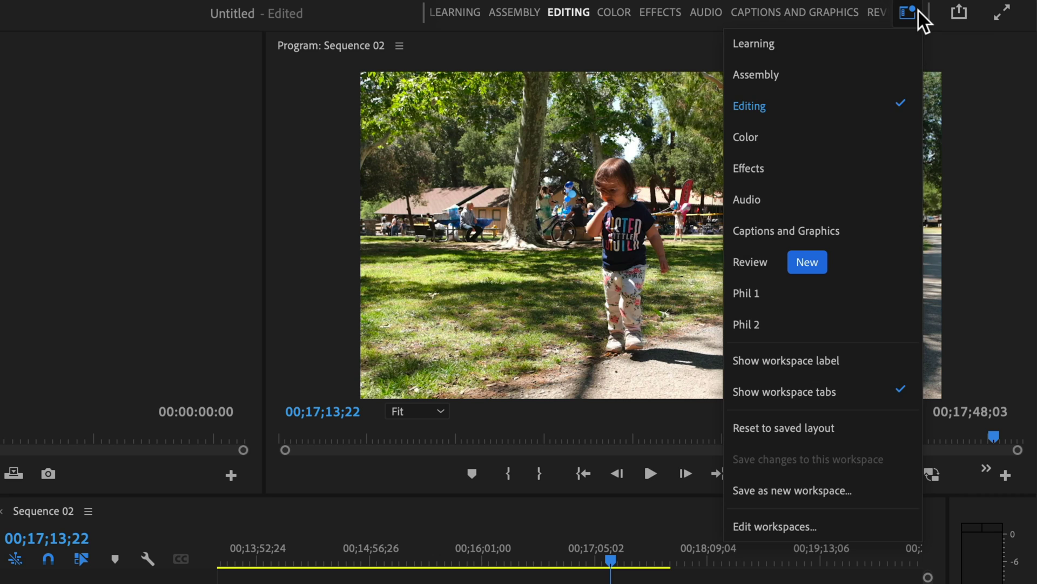
pyautogui.click(799, 526)
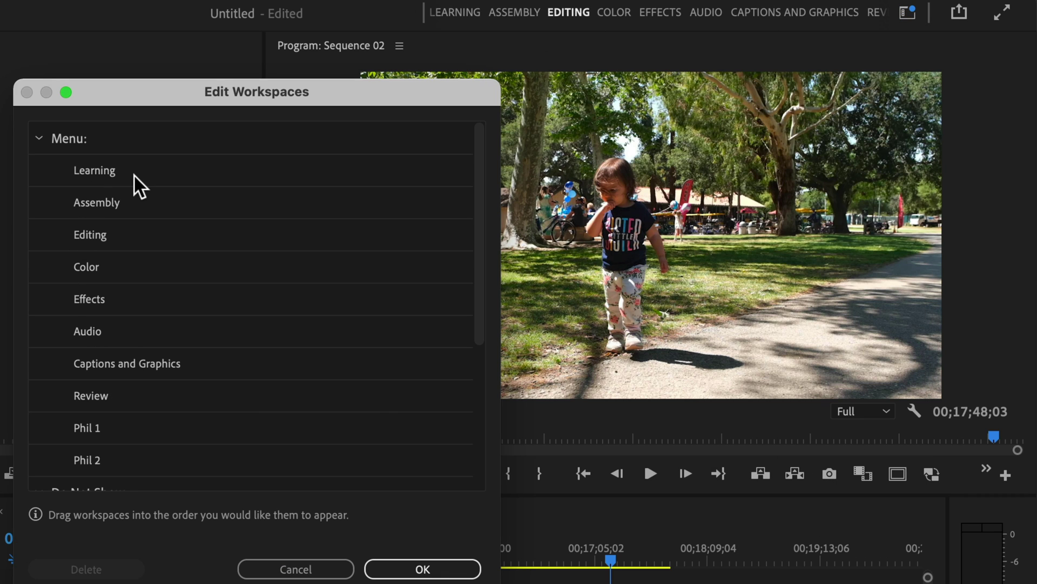
# Hide Learning, Color, Audio, Review and Captions and Graphics workspaces, then open the Export screen
pyautogui.scroll(-5, 134, 174)
pyautogui.scroll(1, 93, 156)
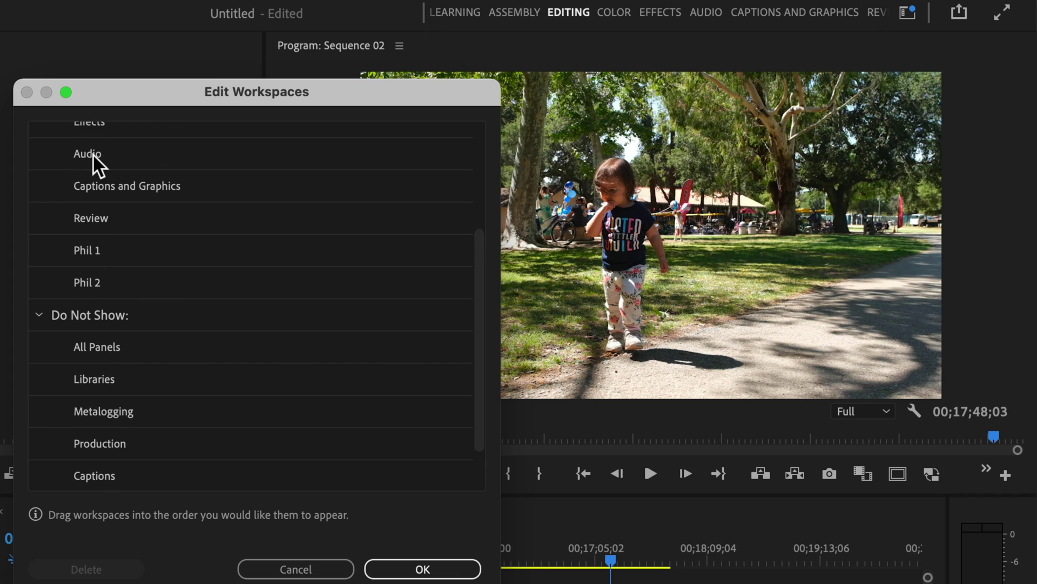
pyautogui.moveTo(135, 176); pyautogui.dragTo(115, 323)
pyautogui.scroll(3, 119, 243)
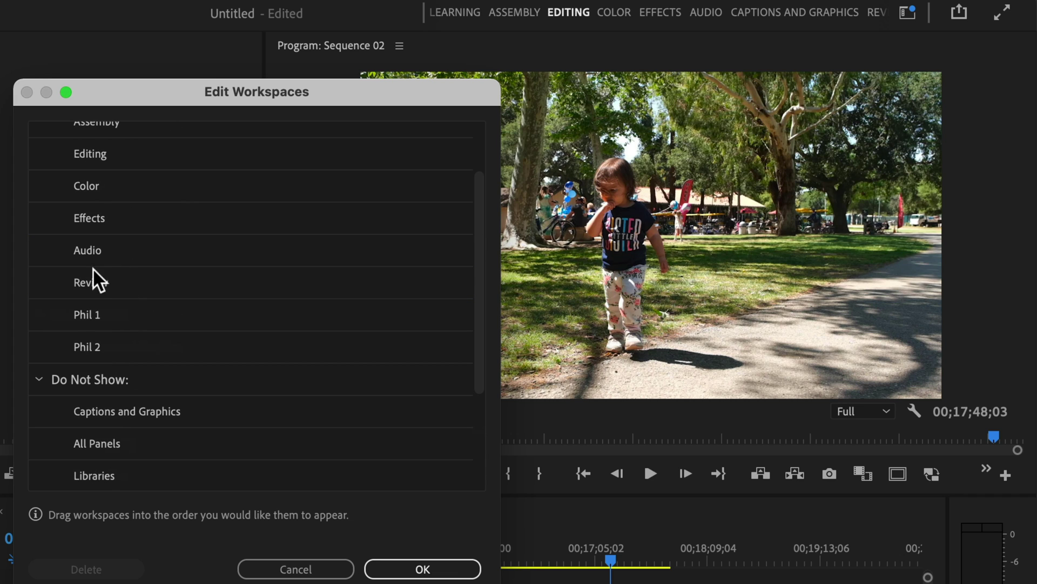
pyautogui.moveTo(93, 269); pyautogui.dragTo(92, 382)
pyautogui.moveTo(96, 254); pyautogui.dragTo(95, 349)
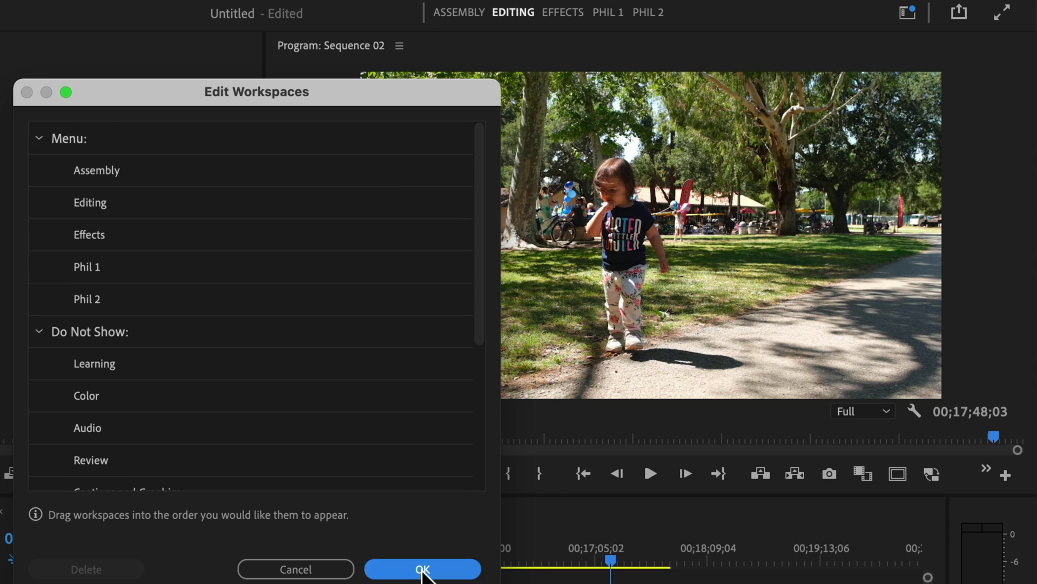
pyautogui.click(423, 570)
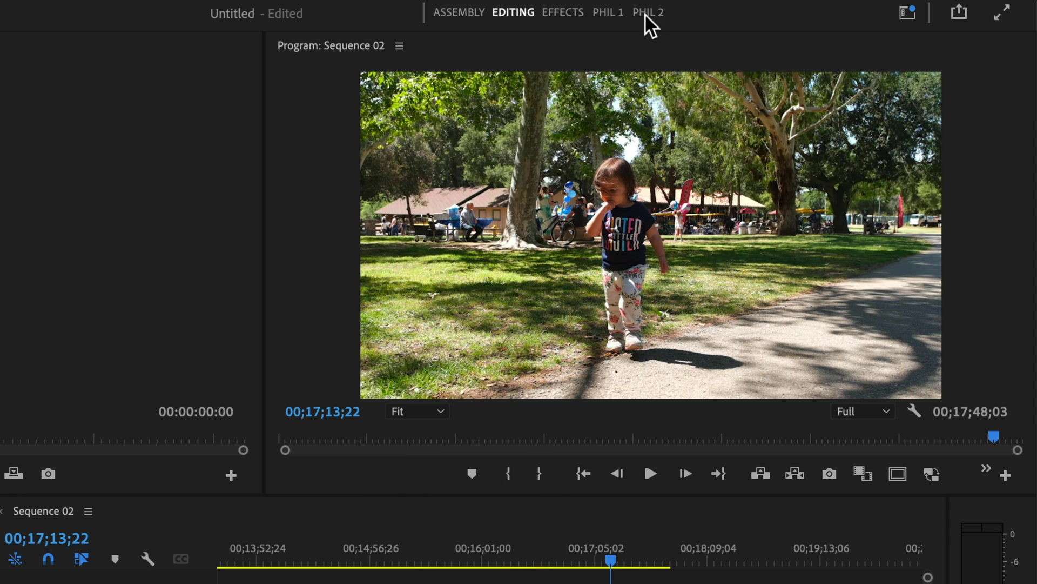
pyautogui.moveTo(424, 21); pyautogui.dragTo(620, 22)
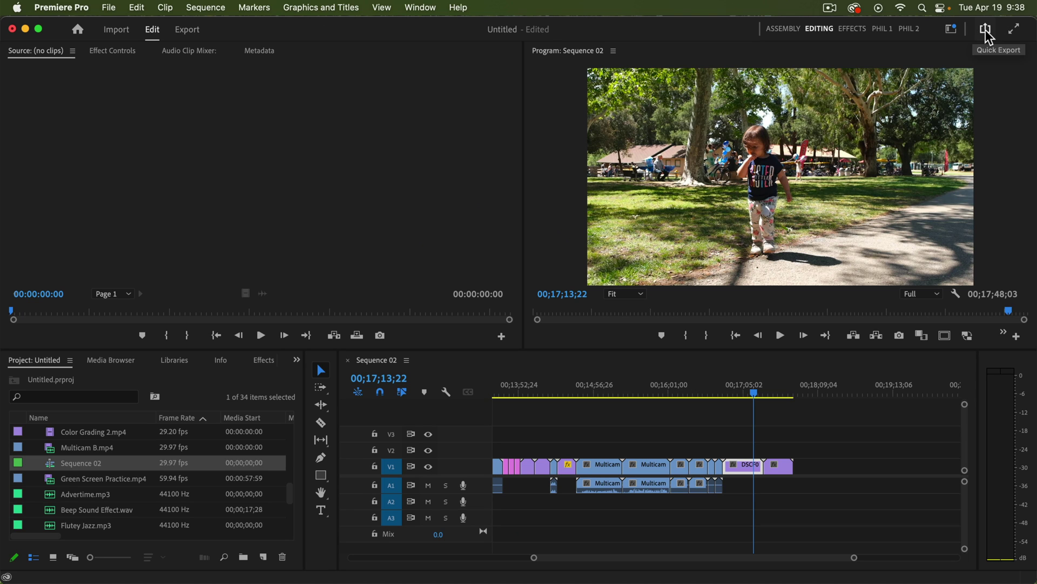
pyautogui.click(186, 30)
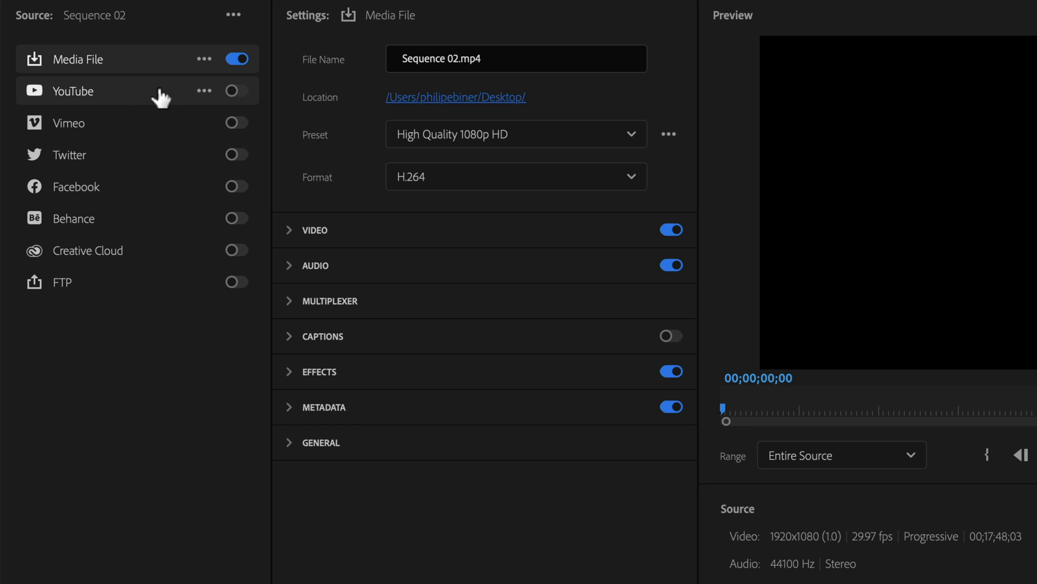
# Enable YouTube publishing, leave its privacy at Private, then switch YouTube back off
pyautogui.click(232, 90)
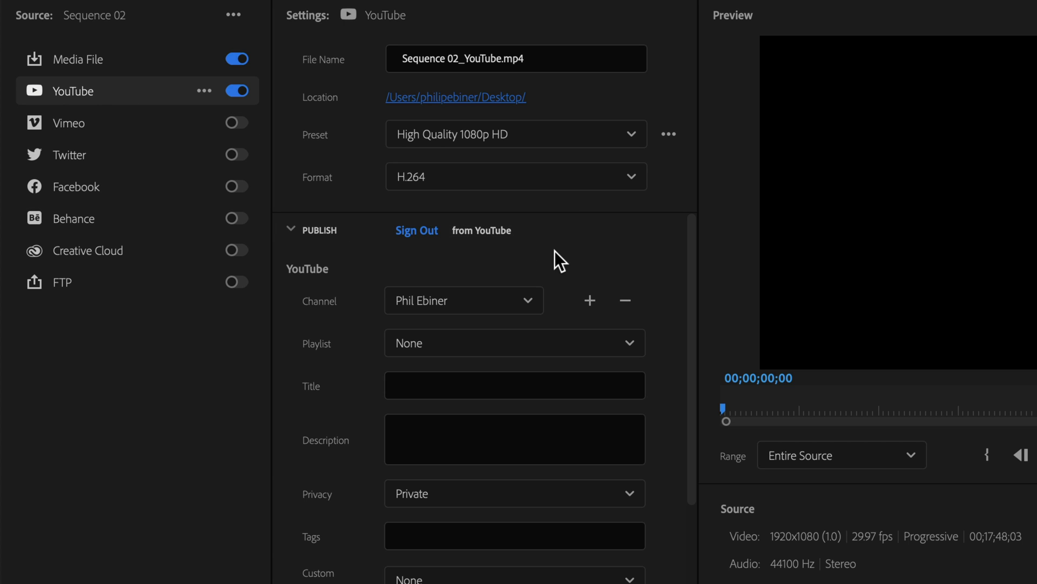
pyautogui.scroll(-5, 632, 238)
pyautogui.scroll(5, 639, 231)
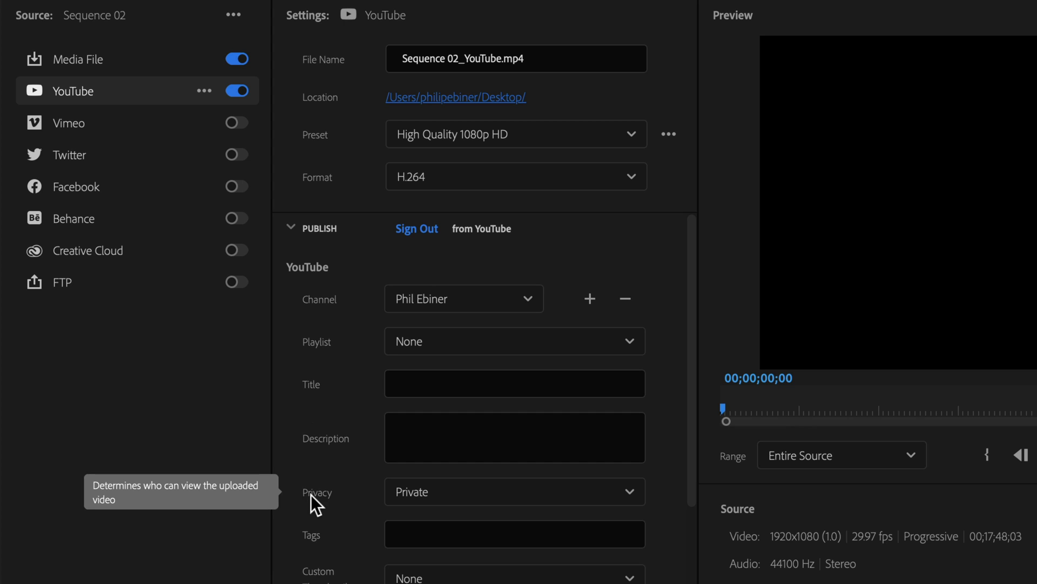
pyautogui.scroll(-1, 345, 310)
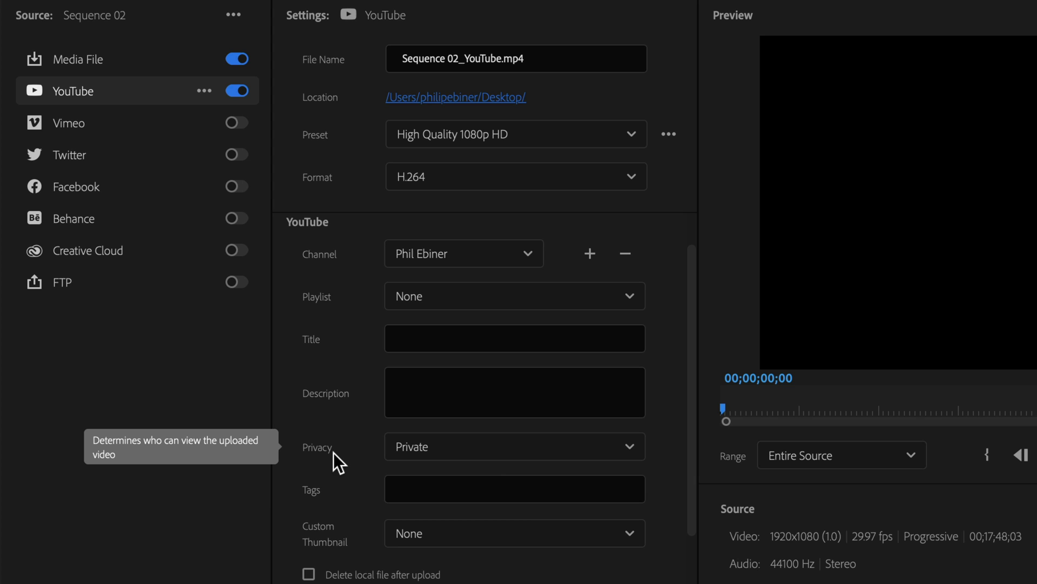
pyautogui.click(491, 458)
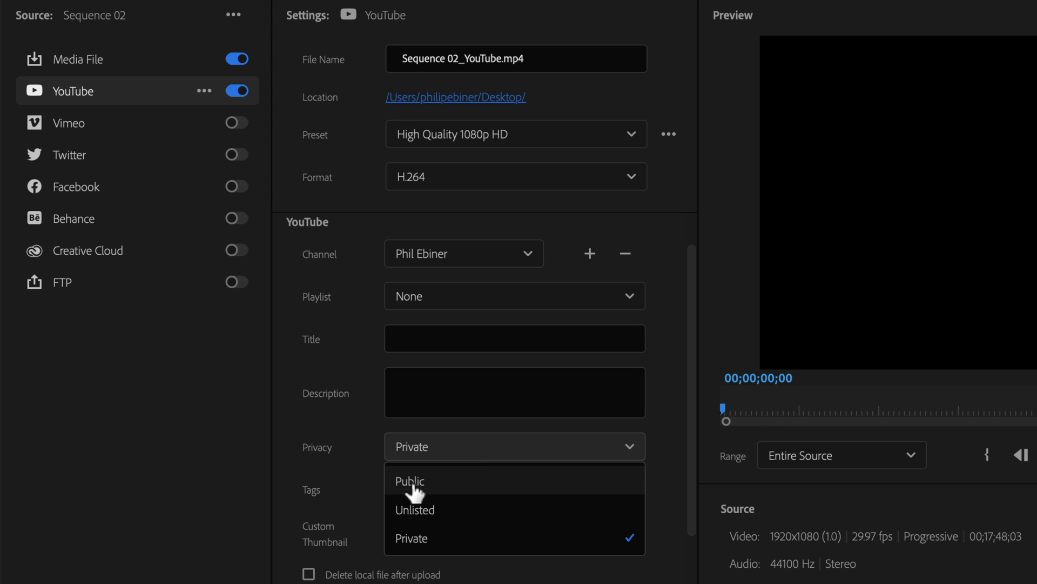
pyautogui.click(355, 446)
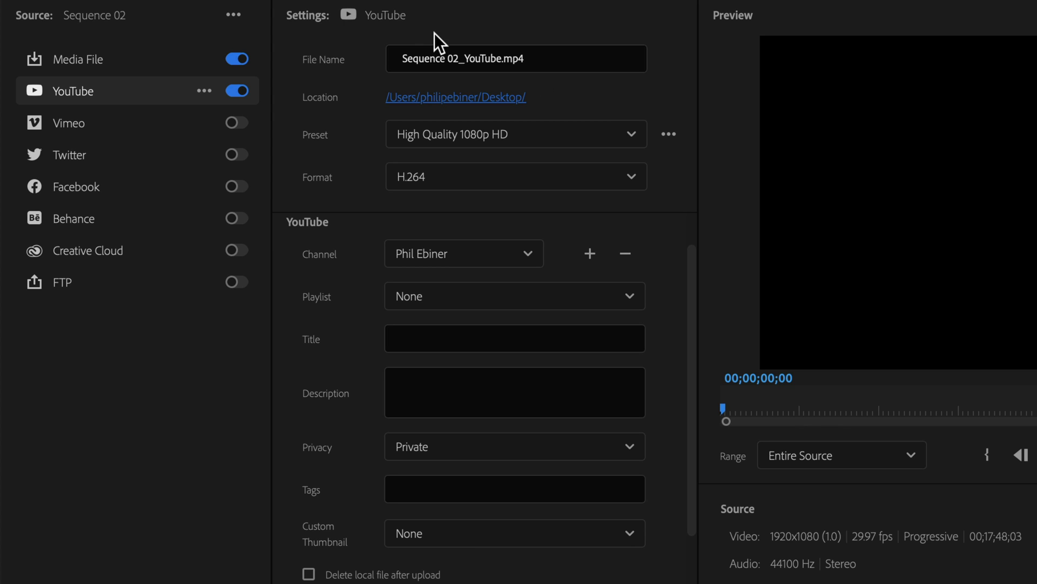
pyautogui.click(238, 92)
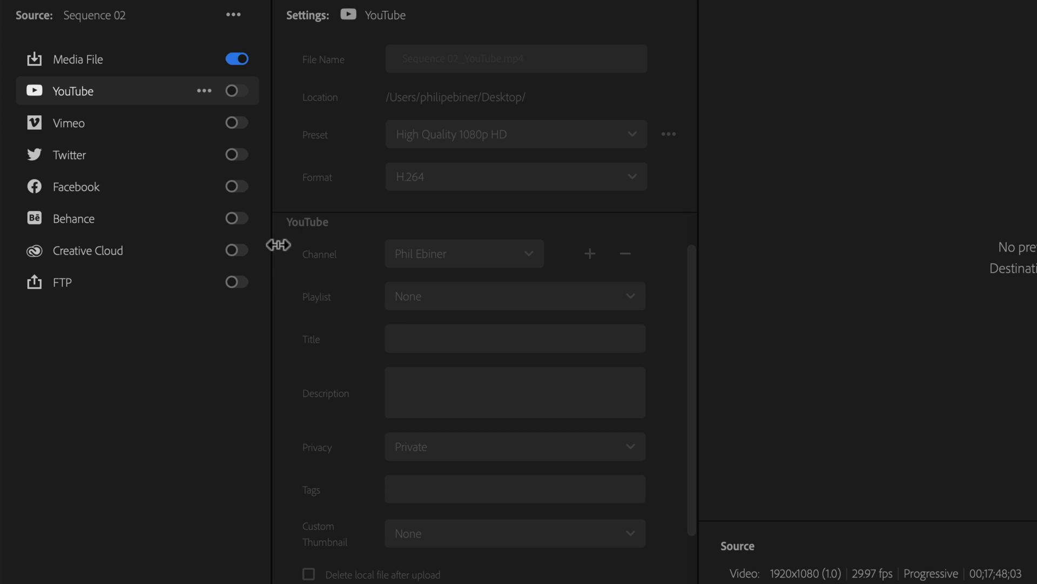
# Show the Media File settings and expand the Video section with its additional render options
pyautogui.click(132, 64)
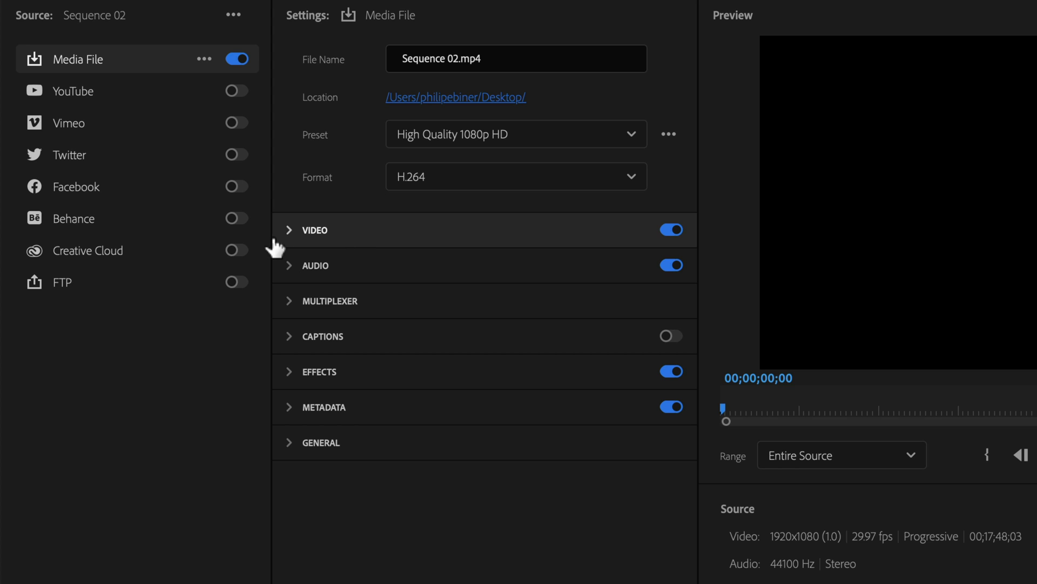
pyautogui.click(288, 233)
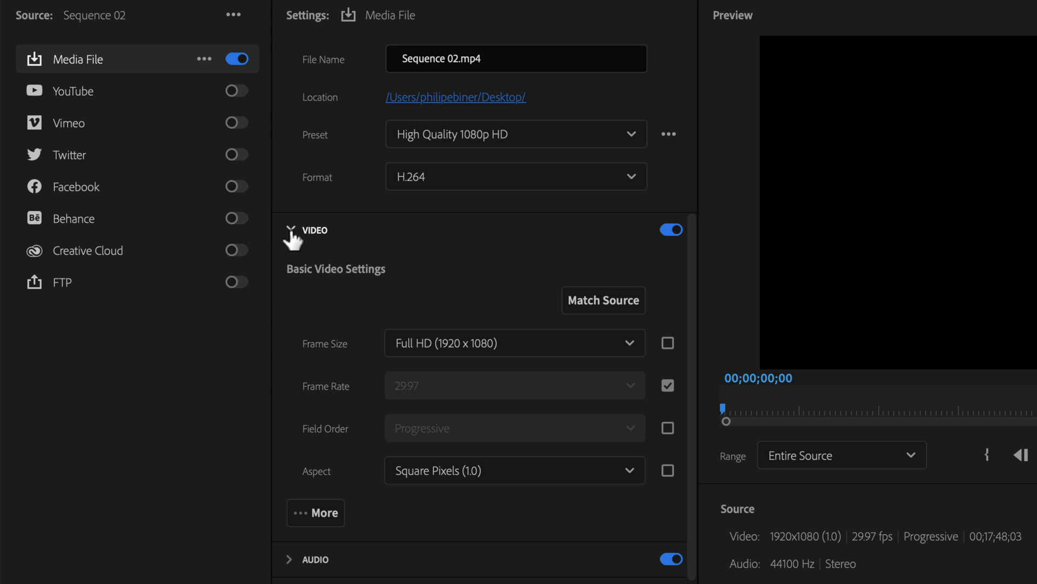
pyautogui.click(290, 232)
pyautogui.click(290, 232)
pyautogui.scroll(-3, 311, 352)
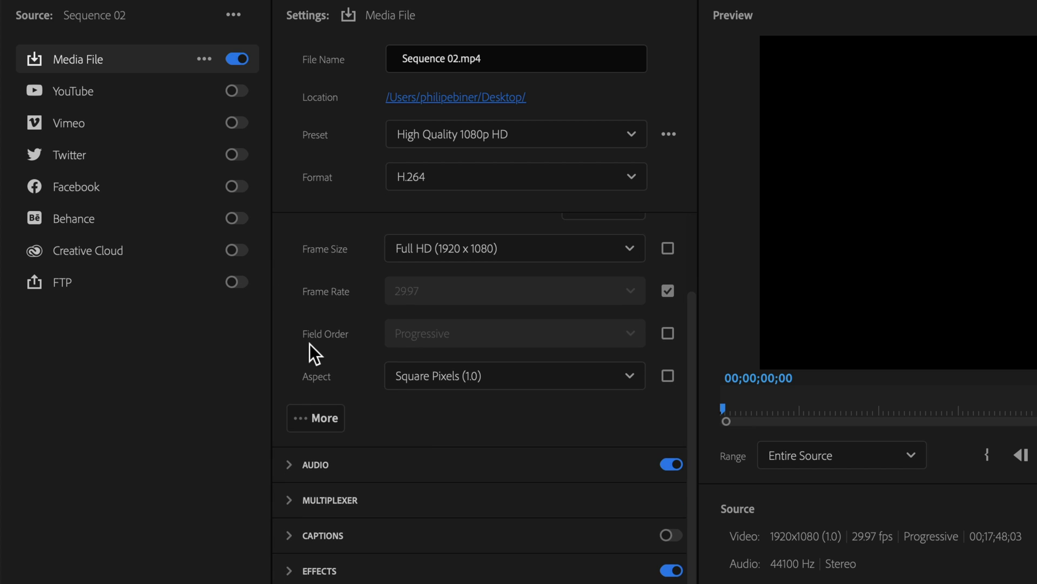
pyautogui.click(318, 426)
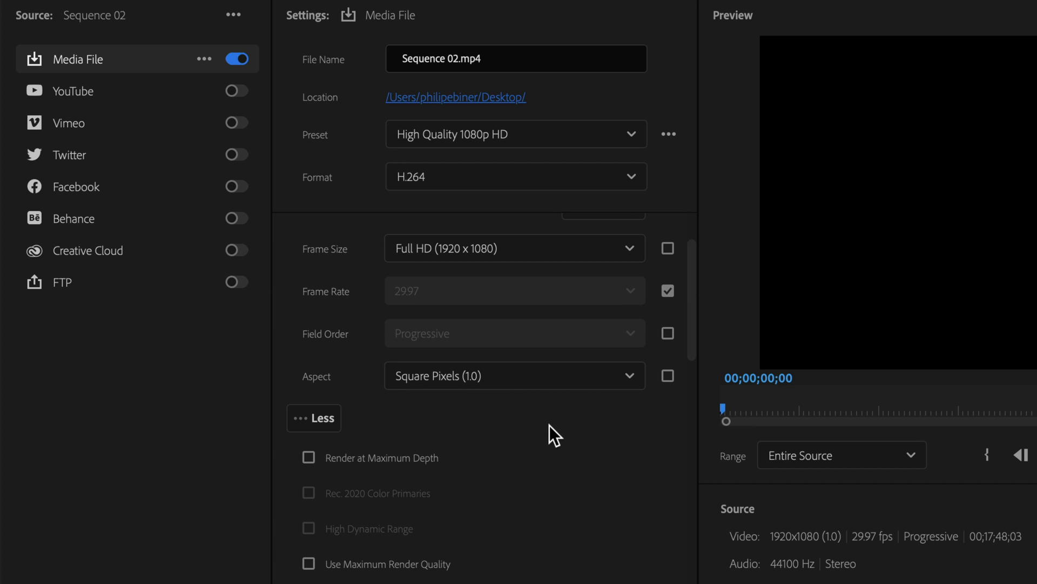
pyautogui.scroll(-10, 549, 422)
pyautogui.scroll(8, 549, 417)
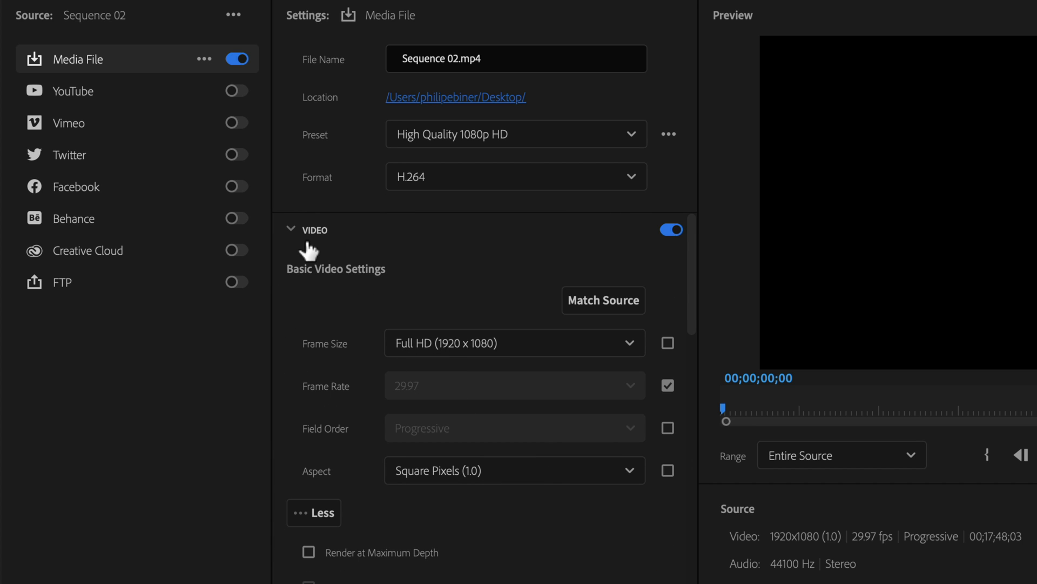
# Collapse the Video and Audio sections and bring up the Preset options menu
pyautogui.click(292, 232)
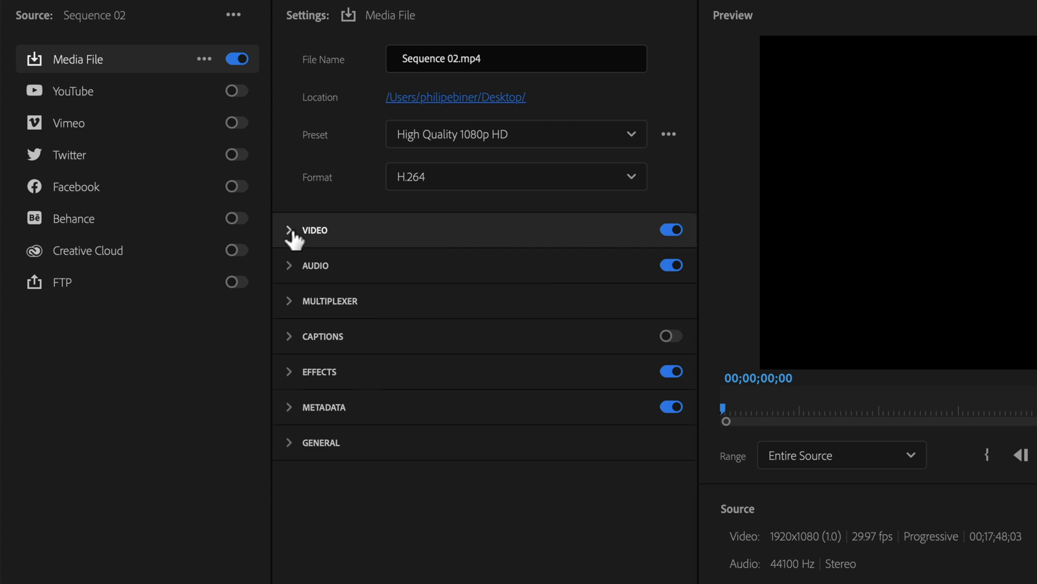
pyautogui.click(289, 268)
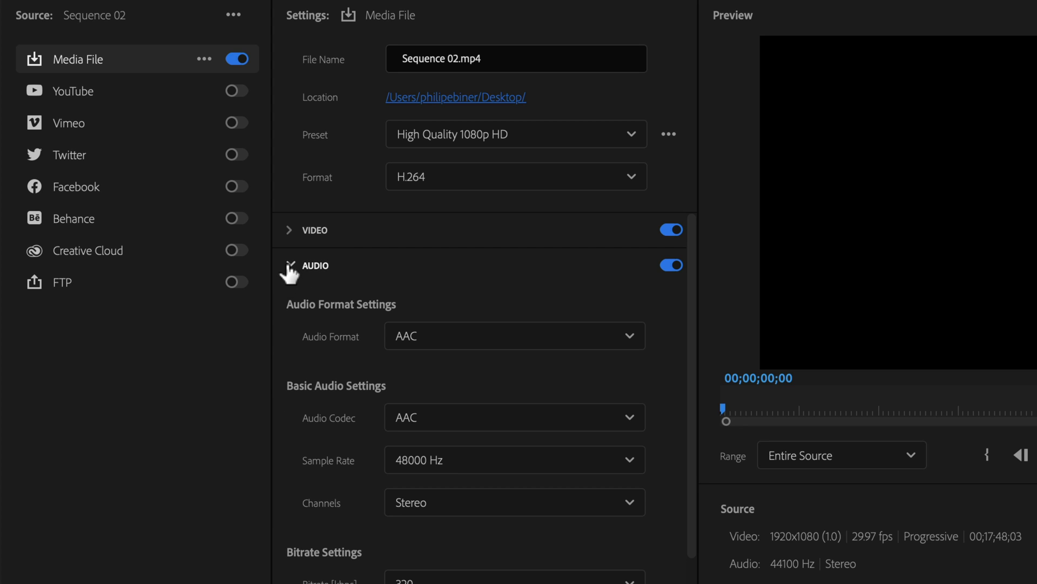
pyautogui.click(289, 267)
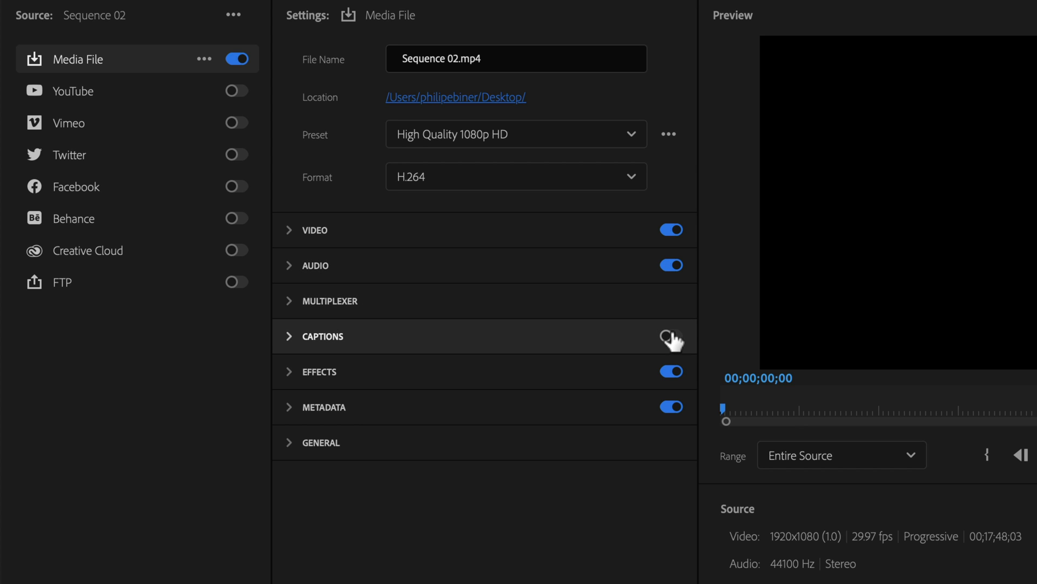
pyautogui.click(669, 136)
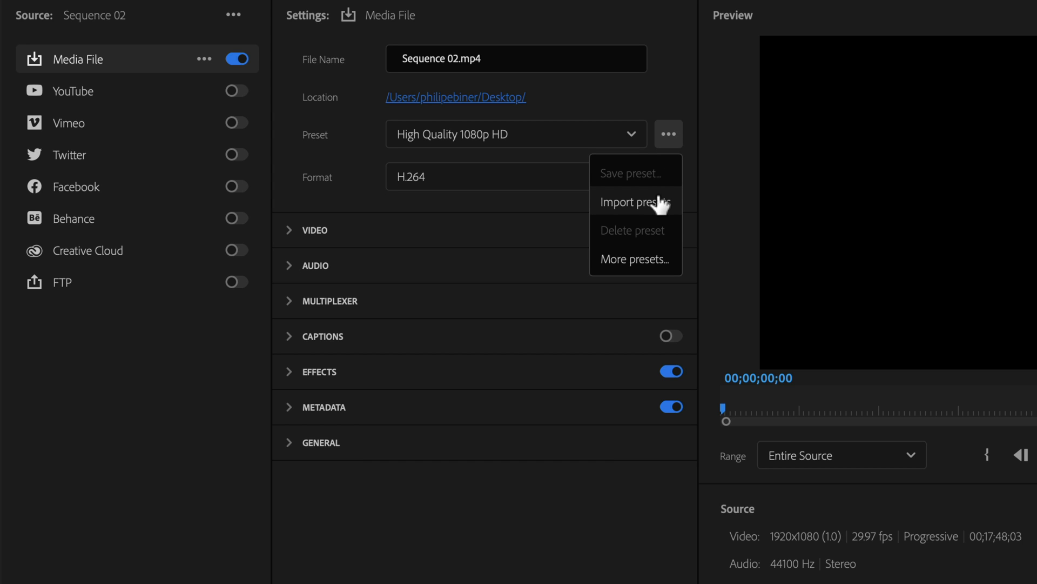
# In the preset manager, search 'Yout', choose YouTube 2160p 4K Ultra HD, and show favourites only
pyautogui.click(672, 109)
pyautogui.click(631, 140)
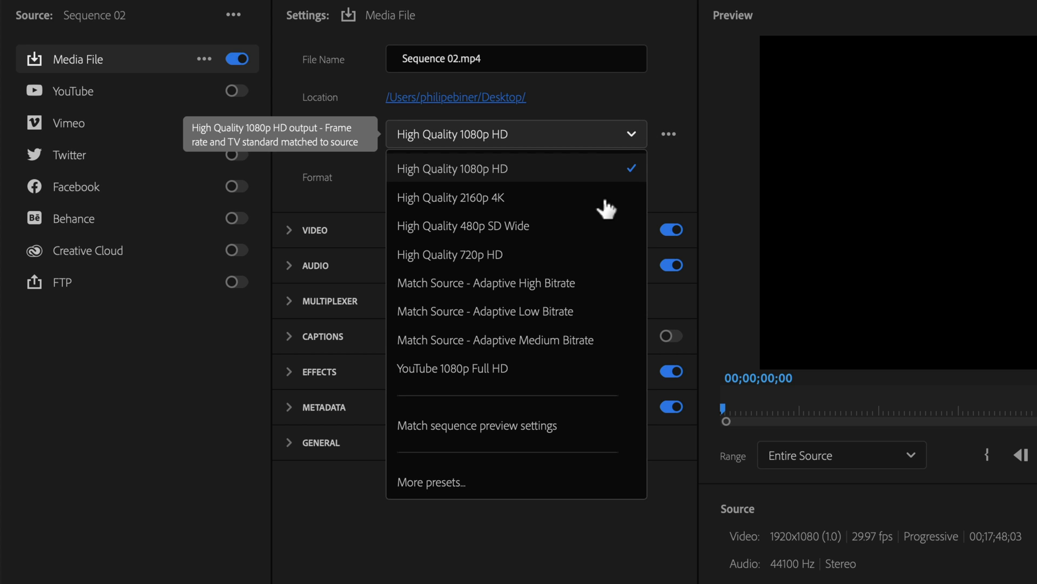
pyautogui.click(431, 482)
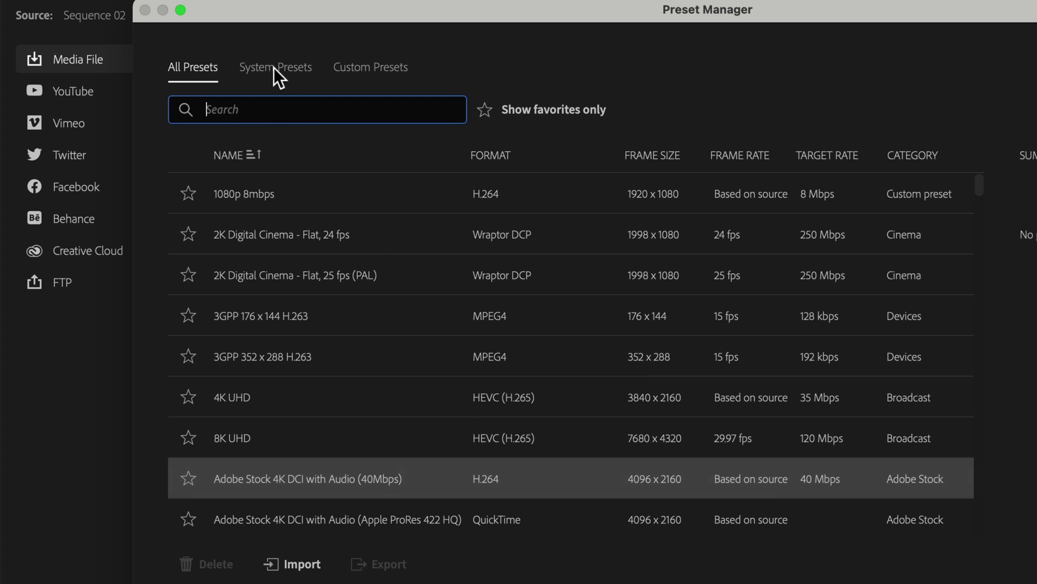
pyautogui.write('Yout')
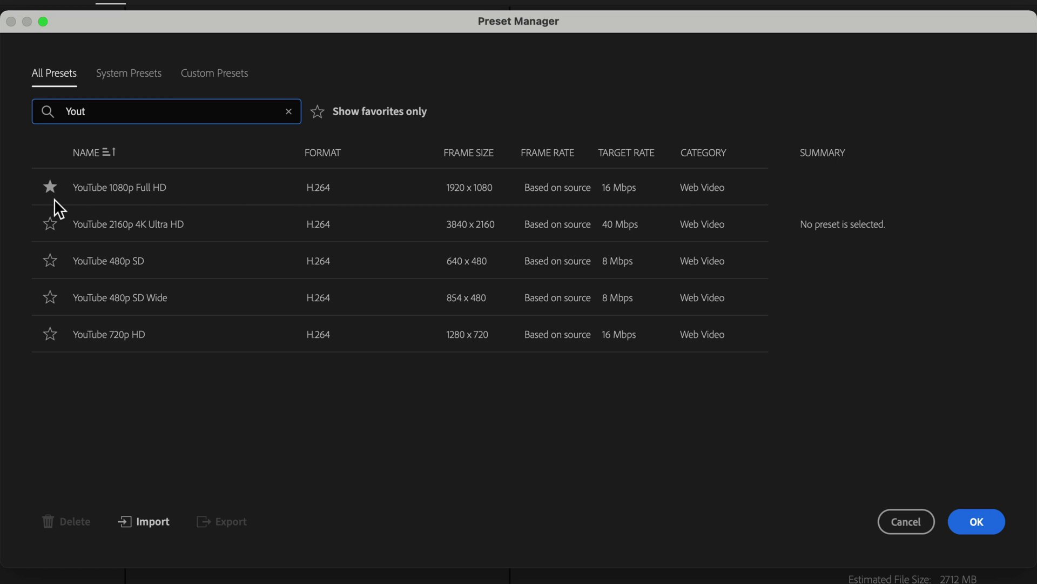
pyautogui.click(53, 222)
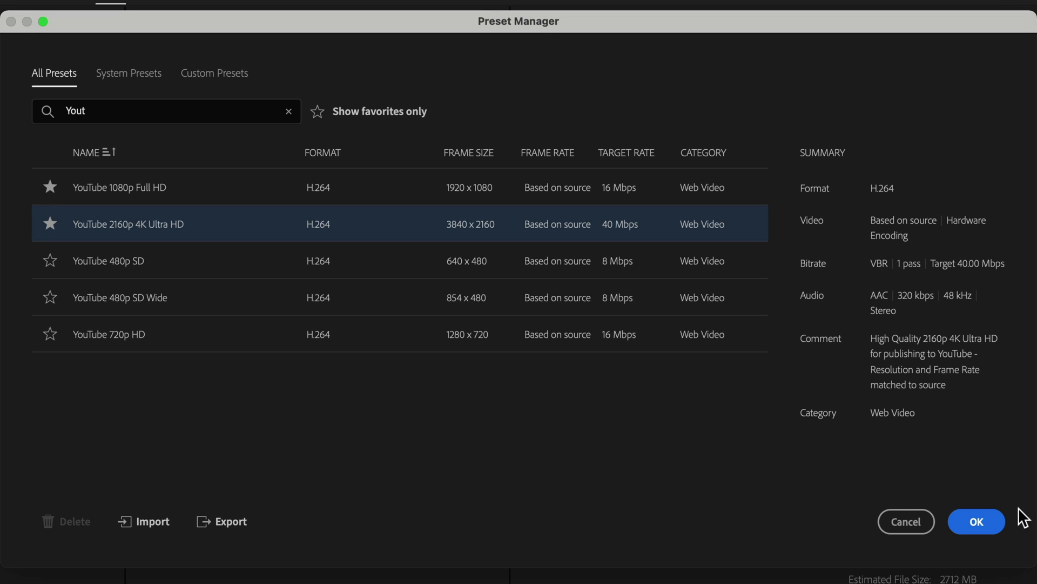
pyautogui.click(317, 111)
pyautogui.click(287, 111)
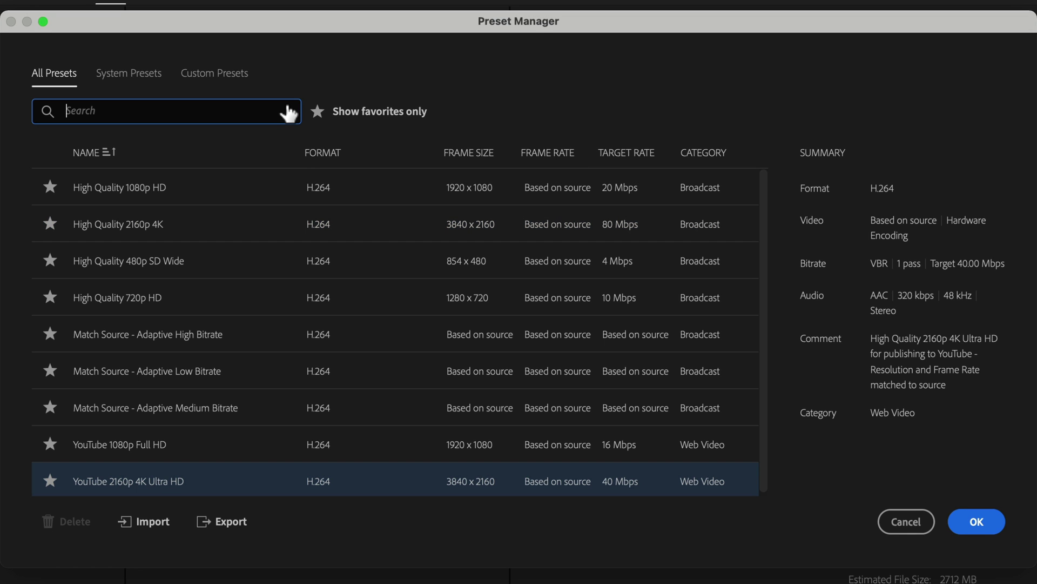
pyautogui.click(314, 112)
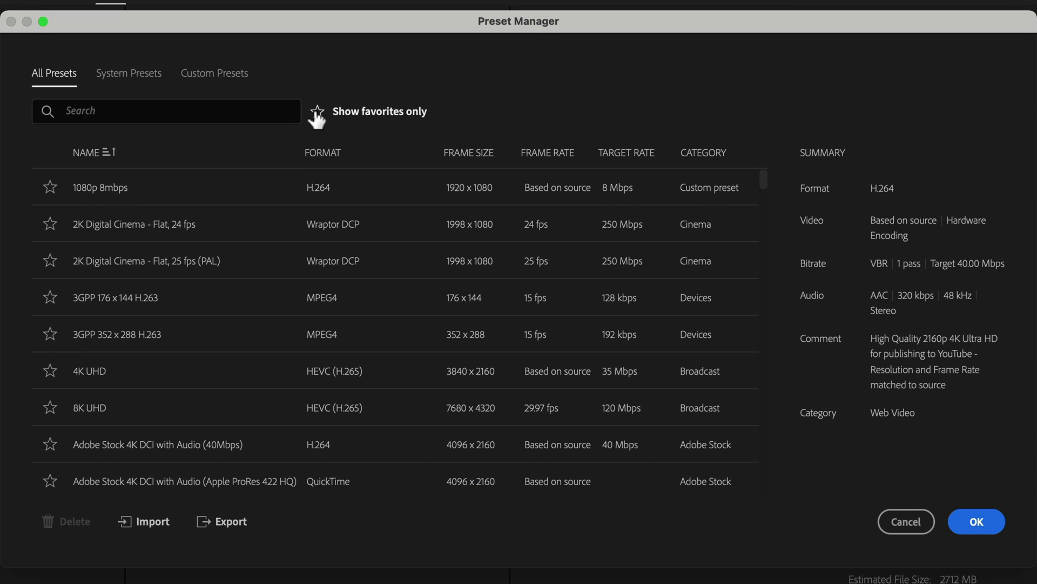
pyautogui.click(316, 113)
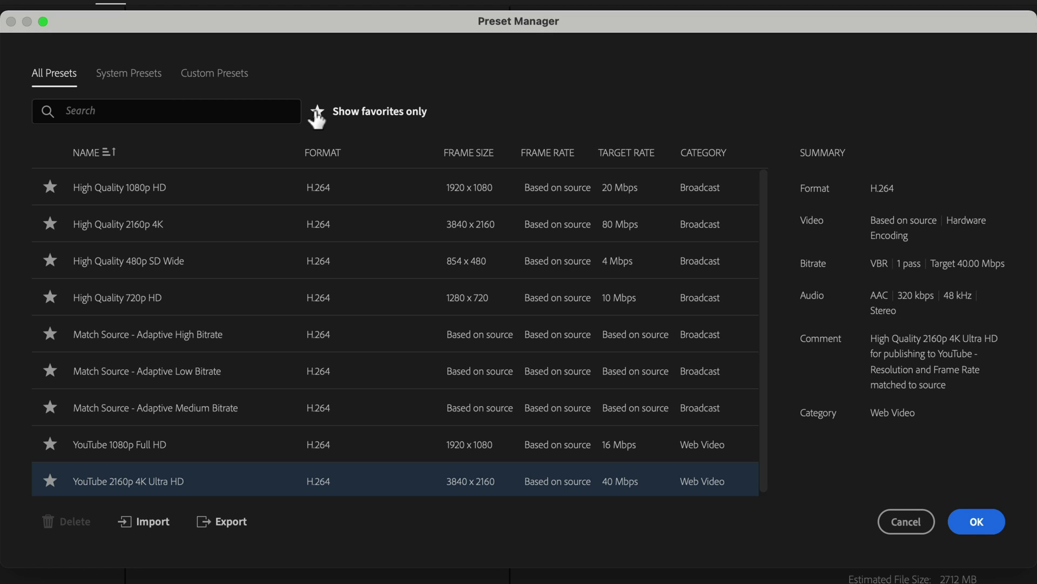
pyautogui.click(977, 521)
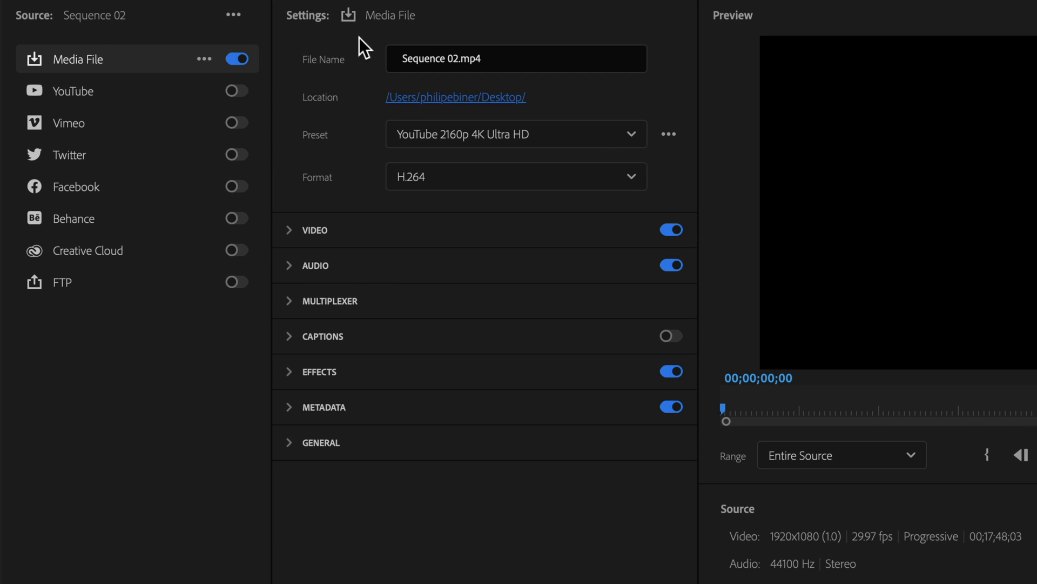
# Add a second Media File destination, leave its preset unchanged, then switch it off
pyautogui.click(238, 313)
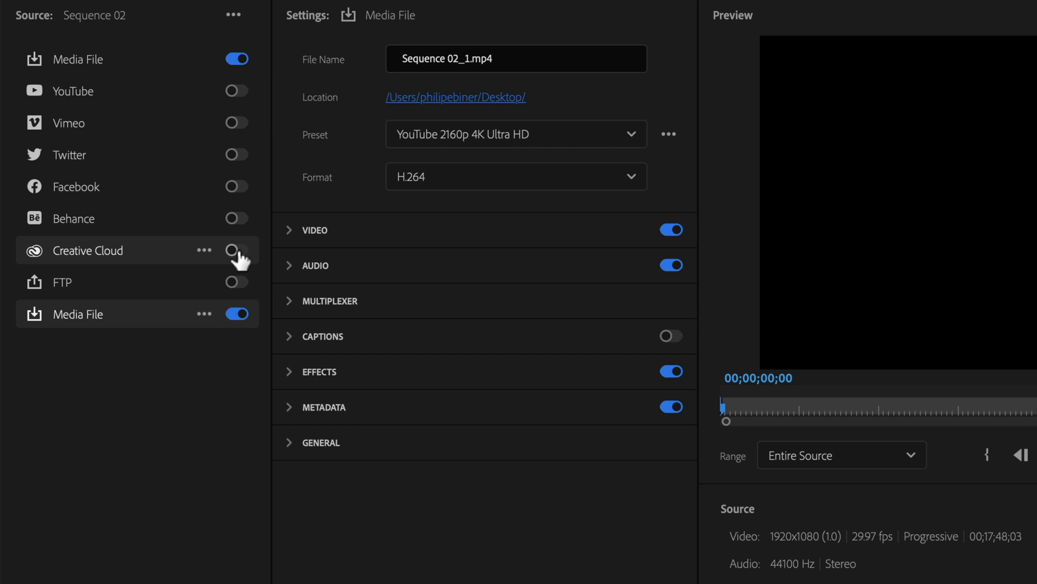
pyautogui.click(632, 143)
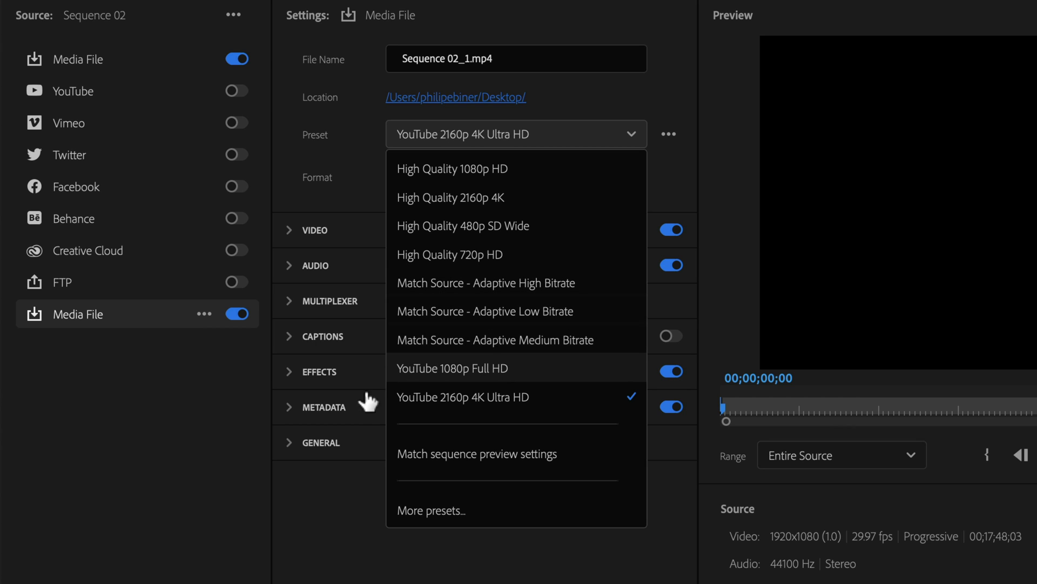
pyautogui.click(416, 581)
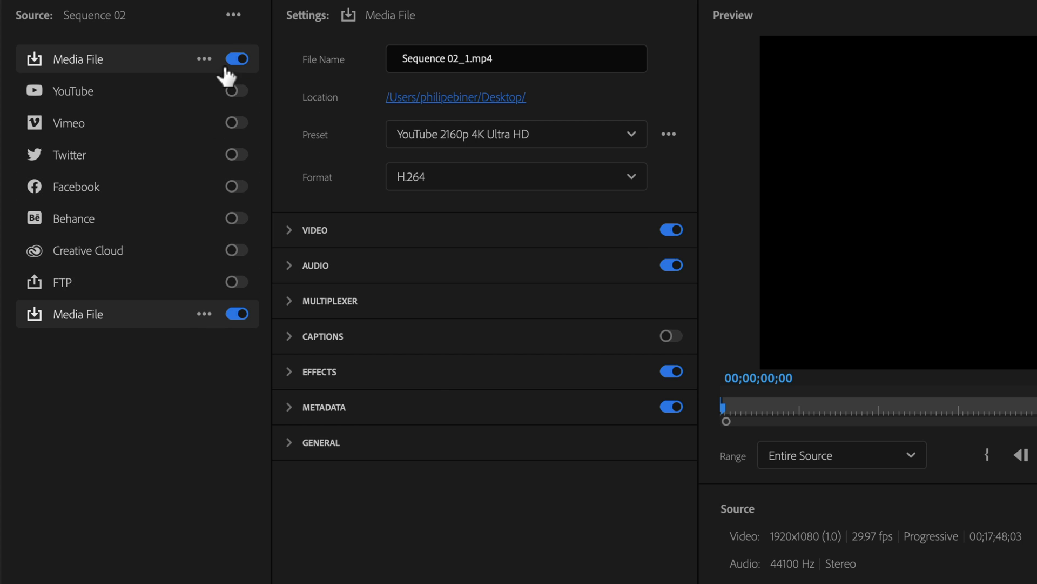
pyautogui.click(238, 314)
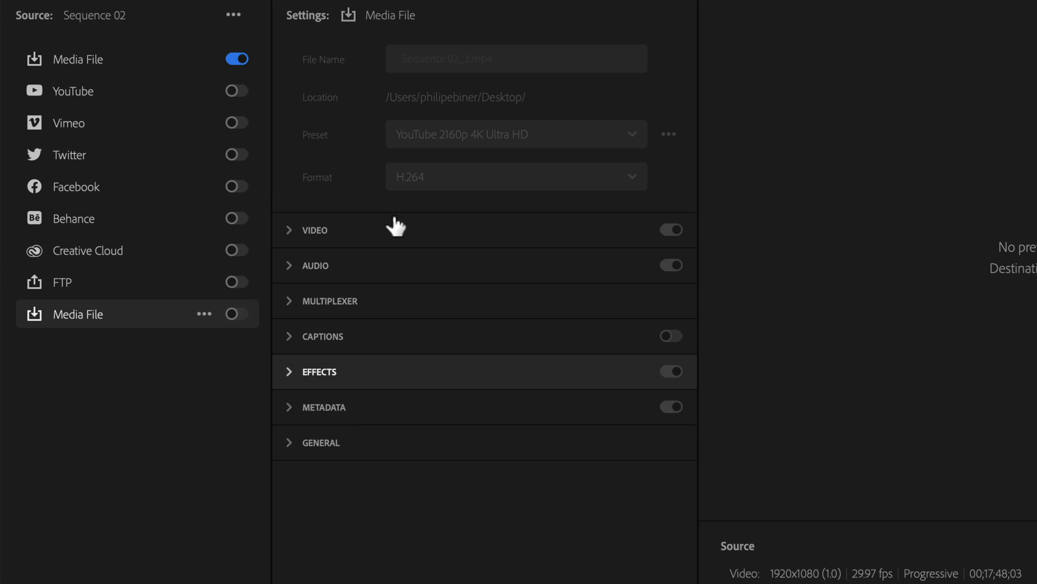
pyautogui.click(135, 60)
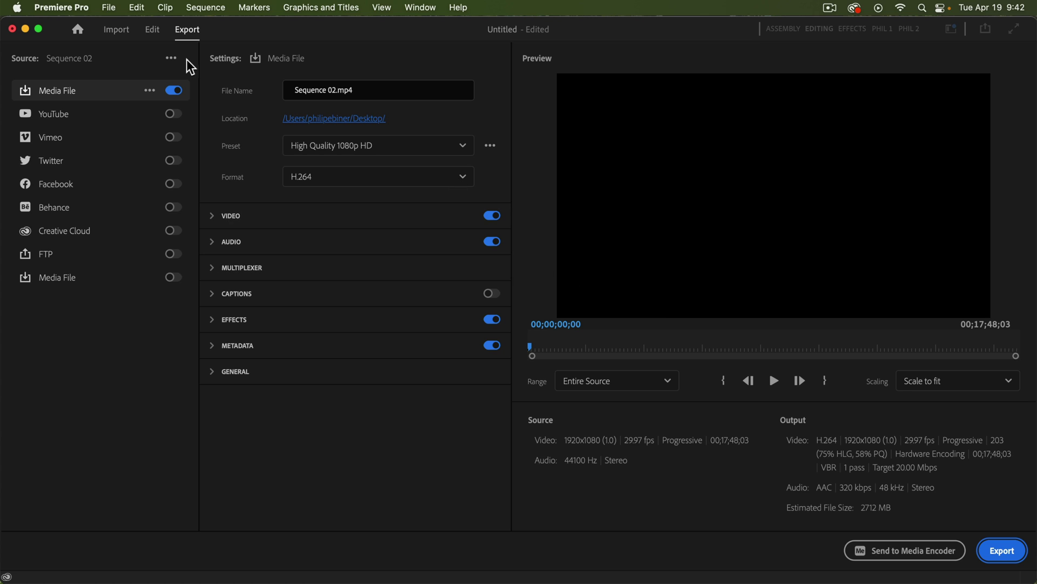
# Return to the Edit workspace to see Sequence 02 in the timeline
pyautogui.click(153, 33)
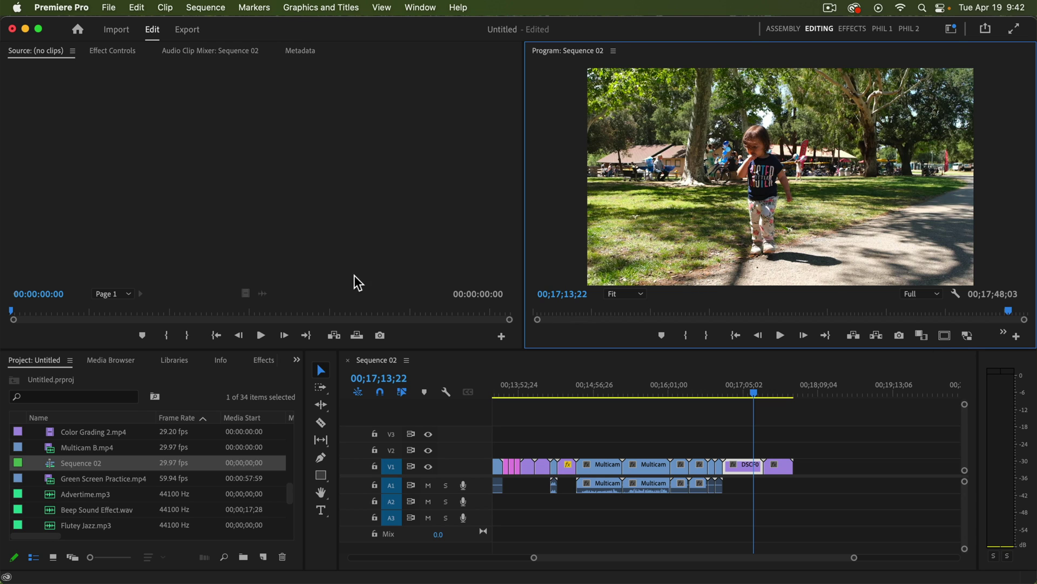
# In Edit Workspaces, move Review from Do Not Show into the shown workspaces
pyautogui.click(418, 8)
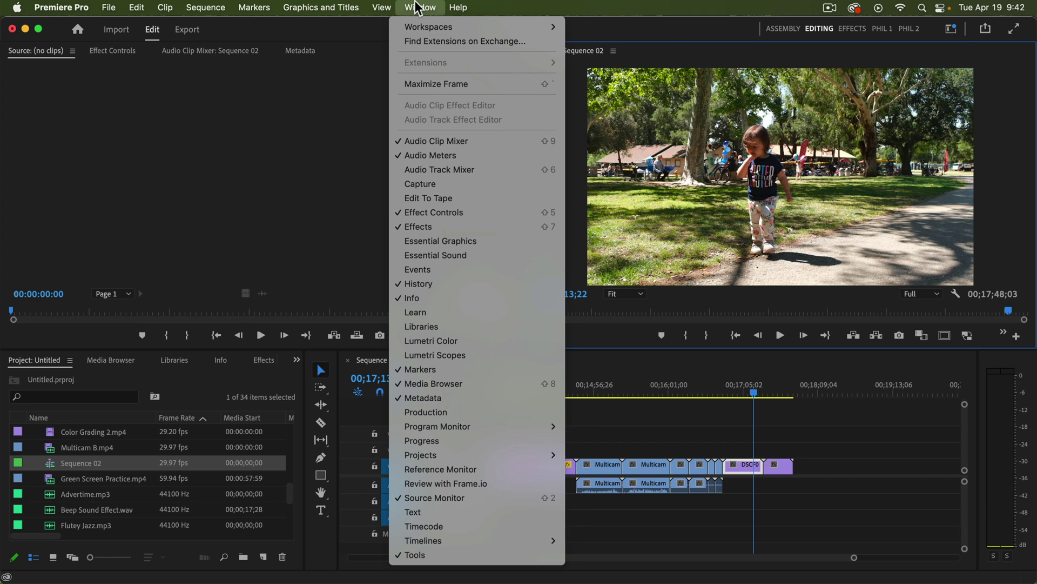
pyautogui.click(956, 33)
pyautogui.click(954, 29)
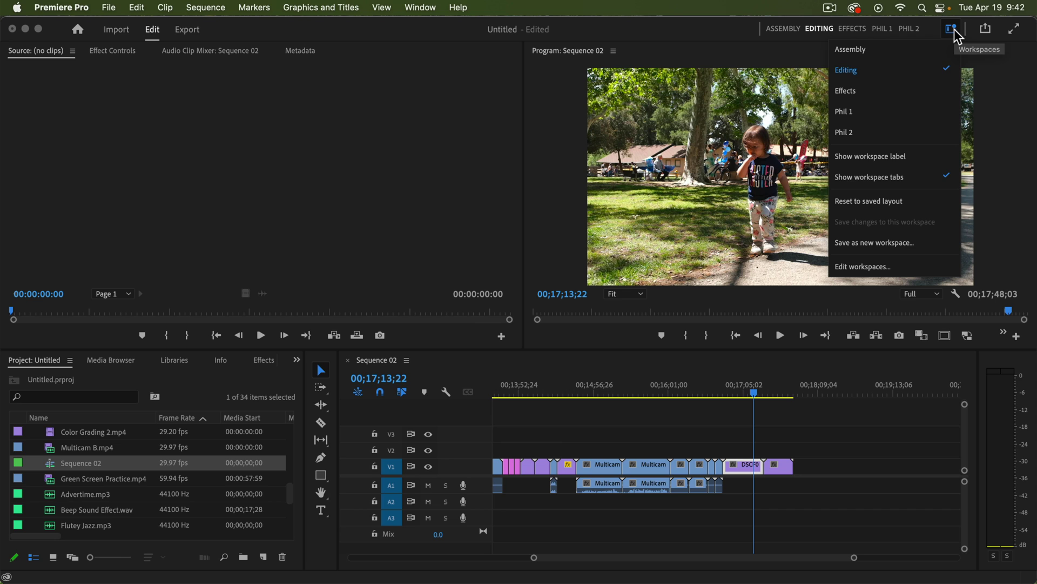
pyautogui.click(863, 267)
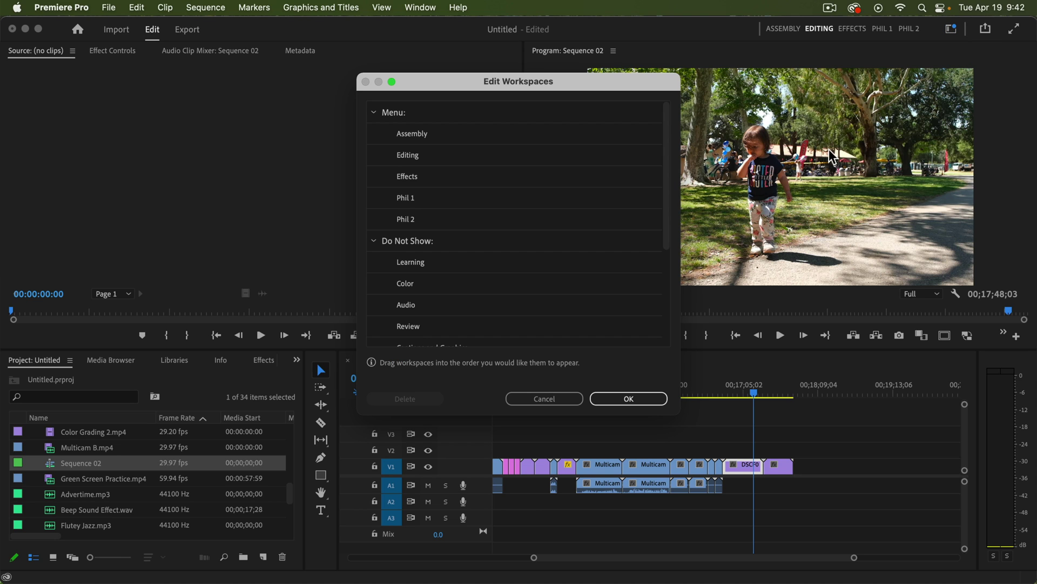
pyautogui.scroll(-3, 531, 208)
pyautogui.click(419, 238)
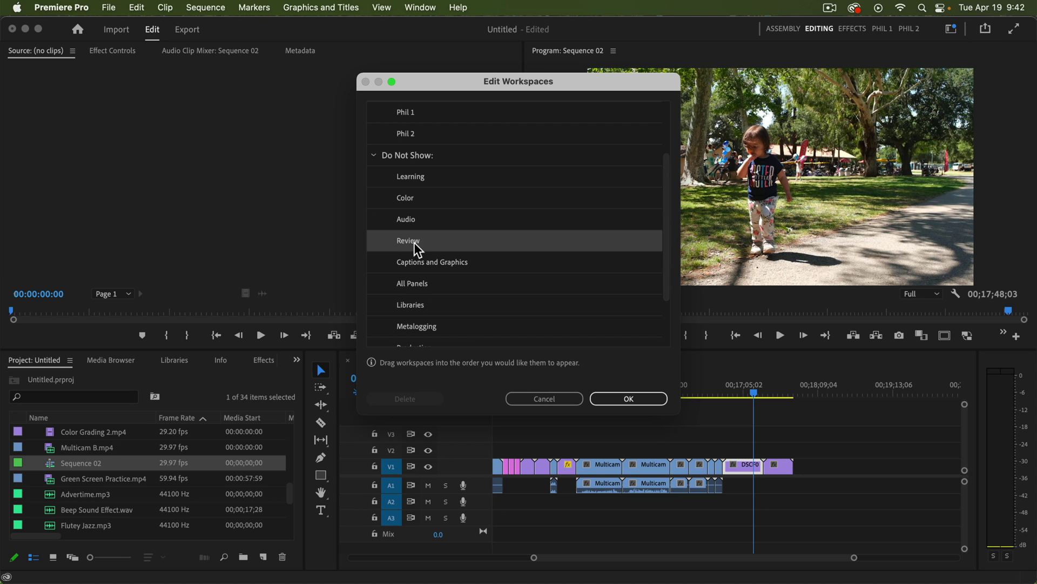
pyautogui.moveTo(414, 242); pyautogui.dragTo(403, 143)
pyautogui.click(628, 399)
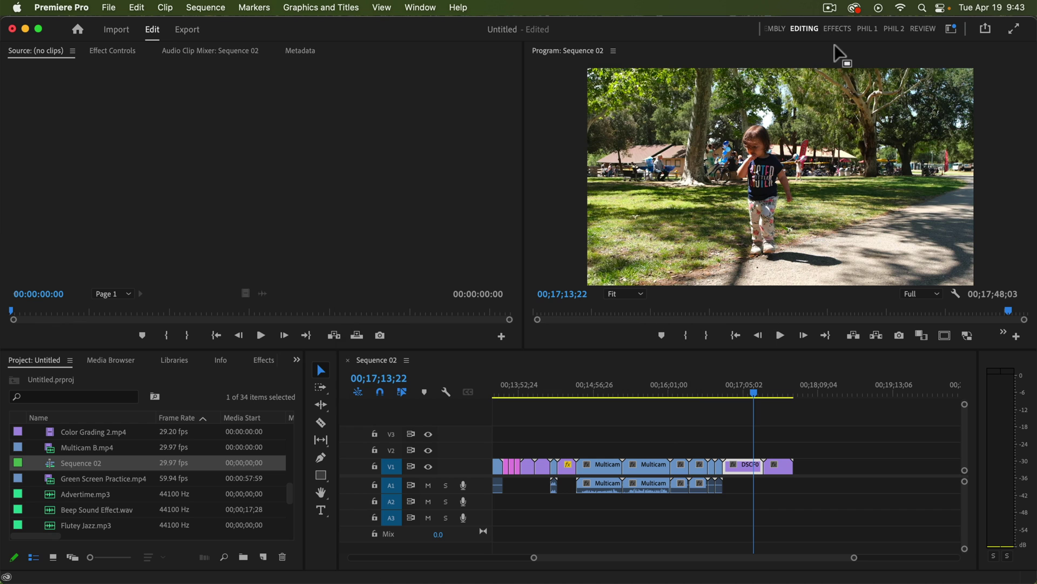
# Switch to the Review workspace to open the Frame.io panel
pyautogui.click(923, 29)
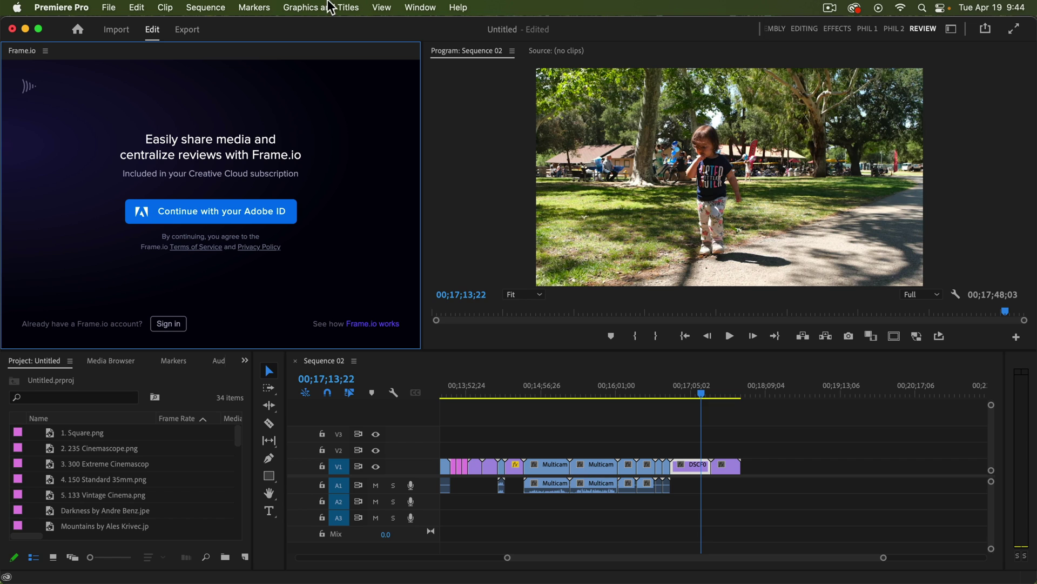
pyautogui.click(421, 7)
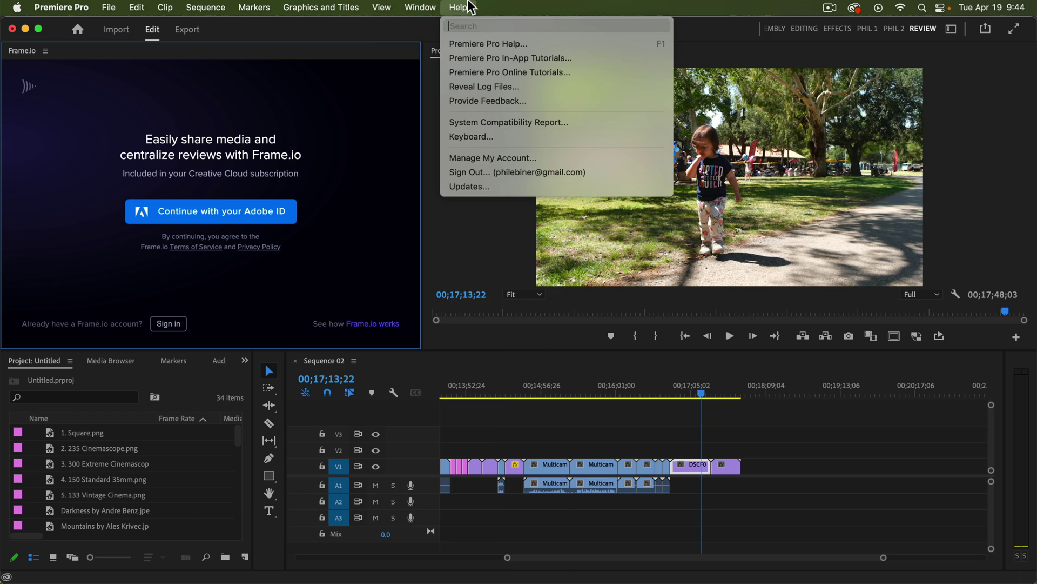
pyautogui.click(955, 36)
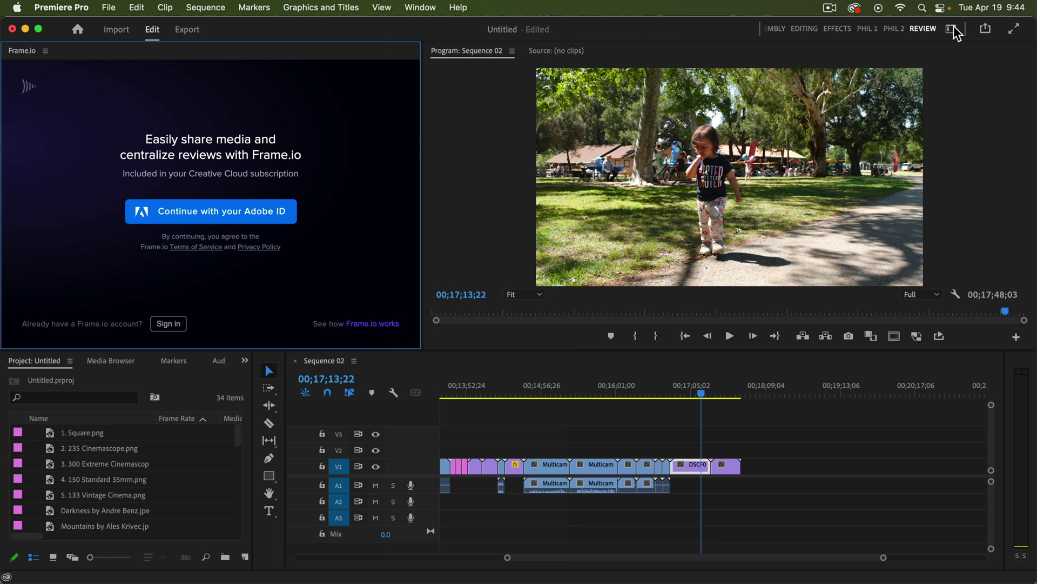
pyautogui.click(953, 31)
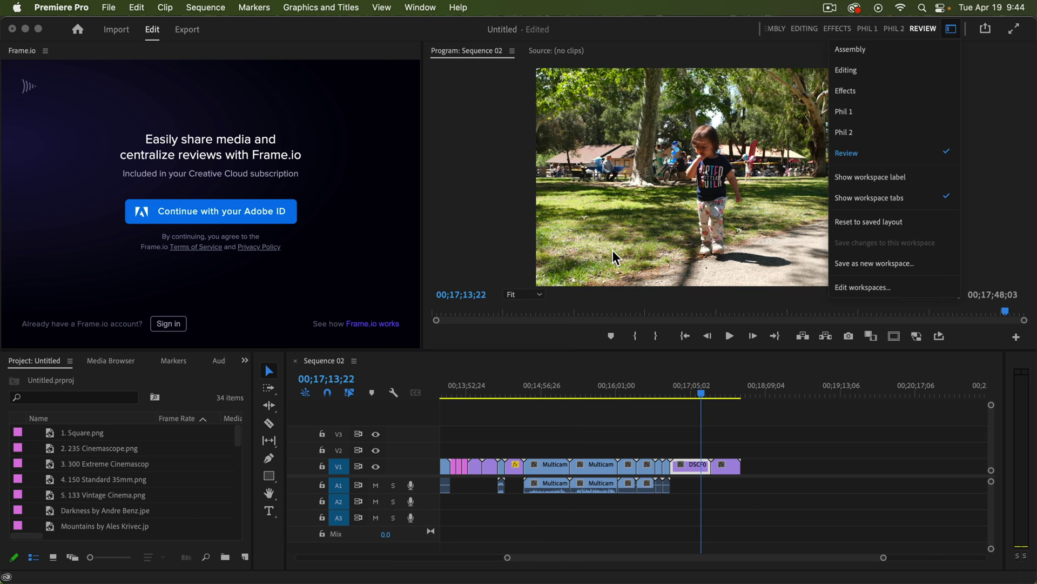
pyautogui.click(810, 432)
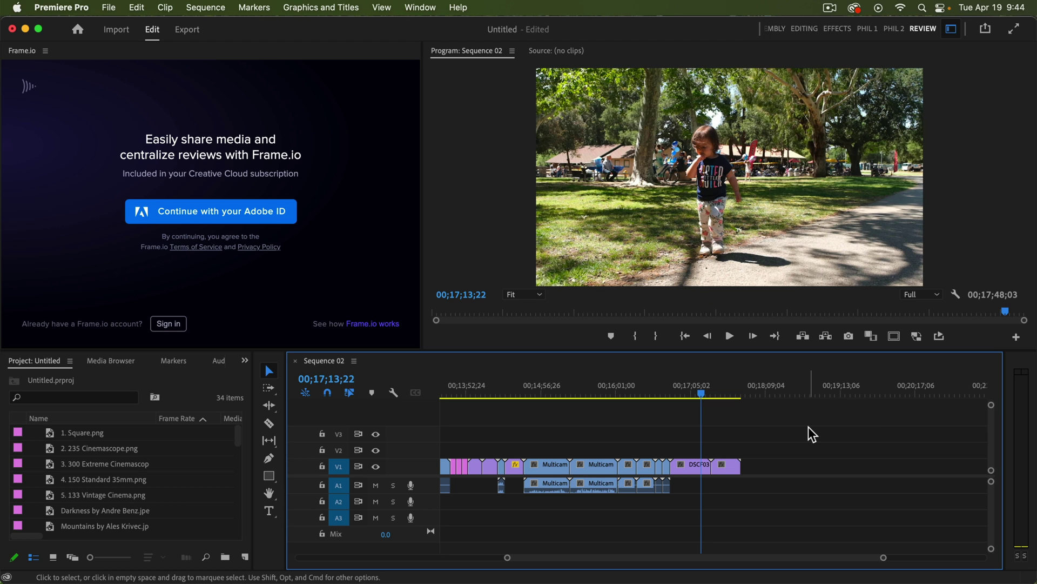